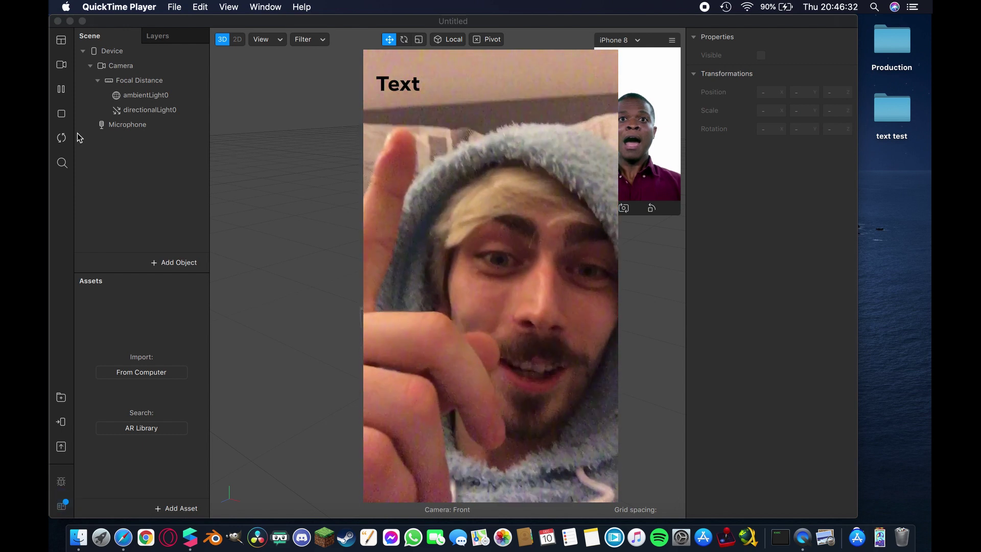
Step: Play the QuickTime demo of the effect's Text label, then move to the Spark AR Hub home page
left_click(63, 143)
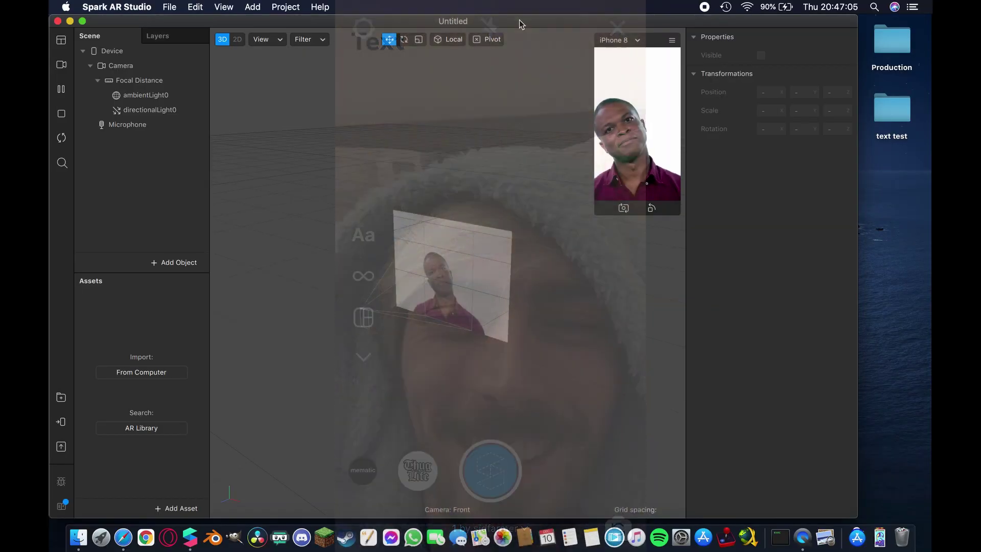
key("ctrl+Right")
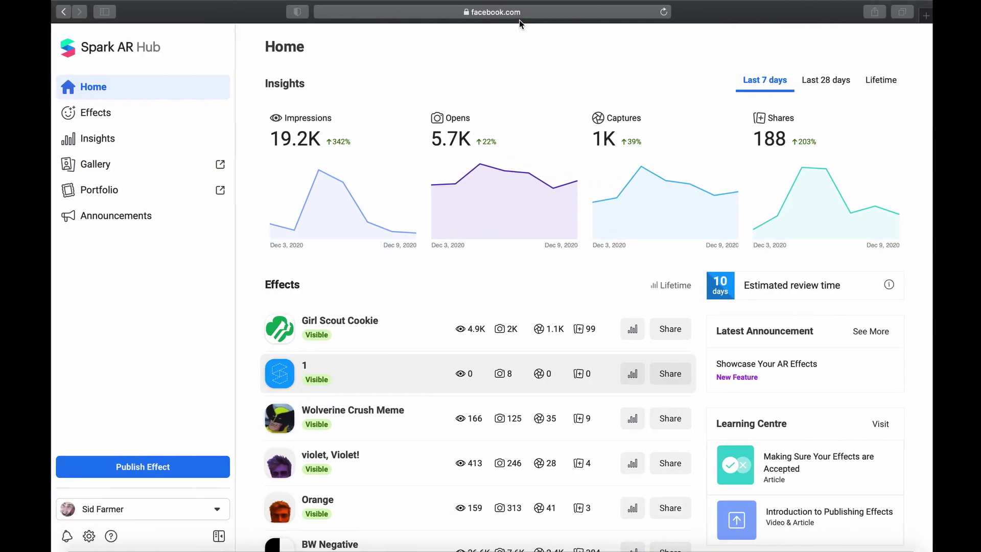
Step: Open the overview page of effect '1' from the Hub home list
left_click(289, 379)
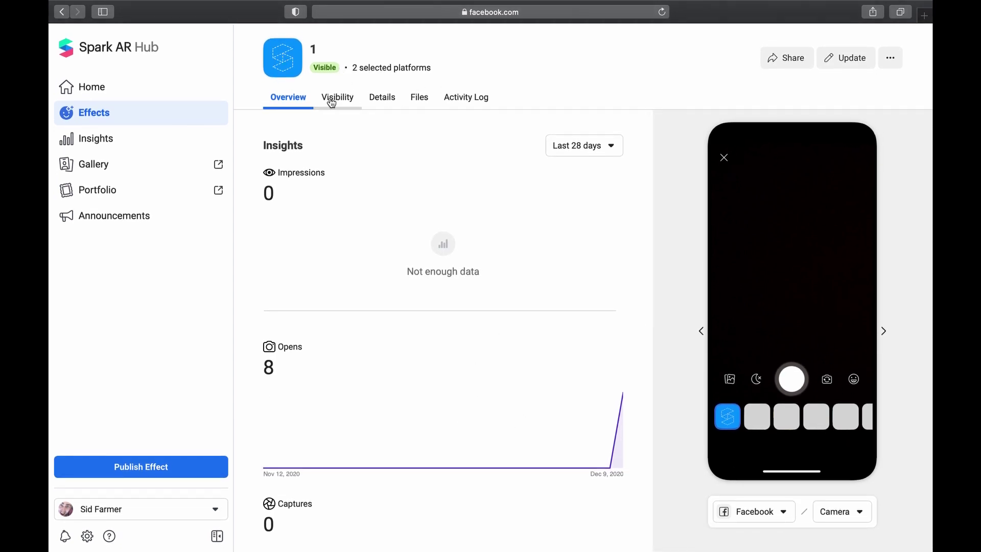
Step: Open text test.arproj from the desktop folder, select 2dText0 and enlarge the phone simulator
key("ctrl+Left")
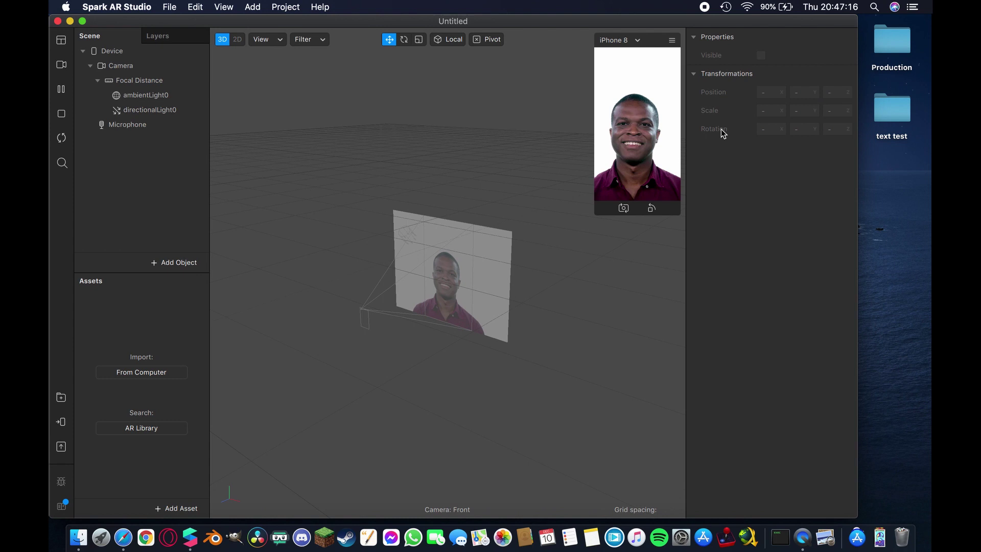
double_click(891, 105)
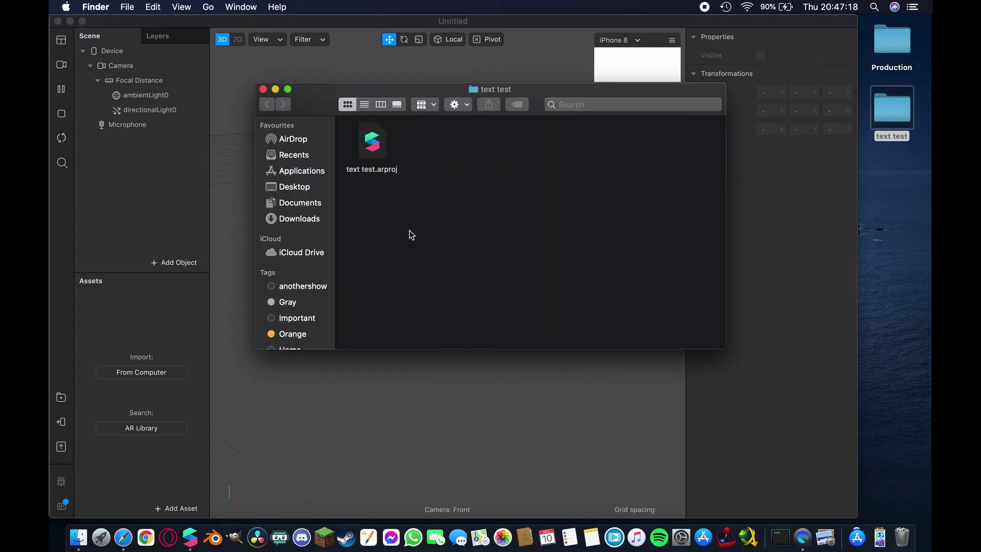
double_click(371, 138)
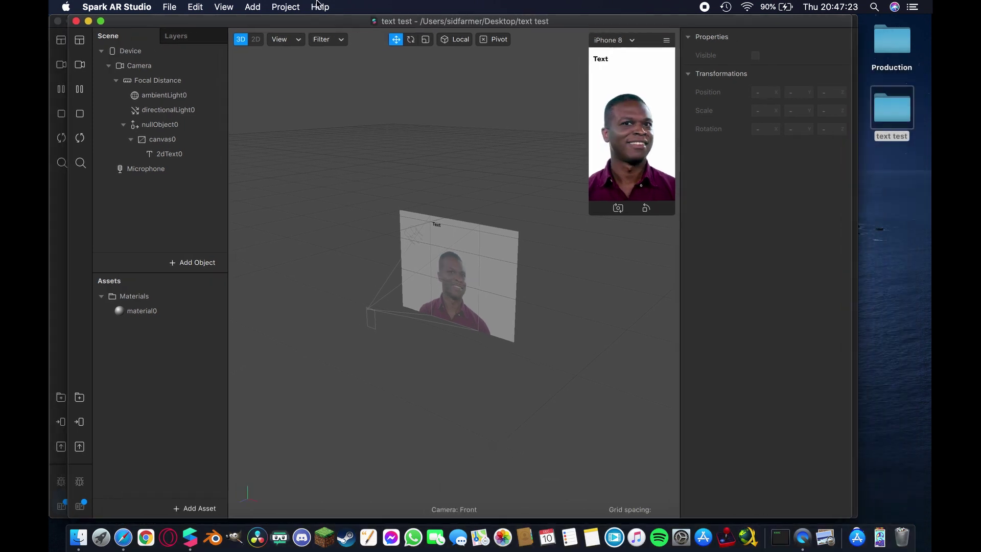
left_click(171, 126)
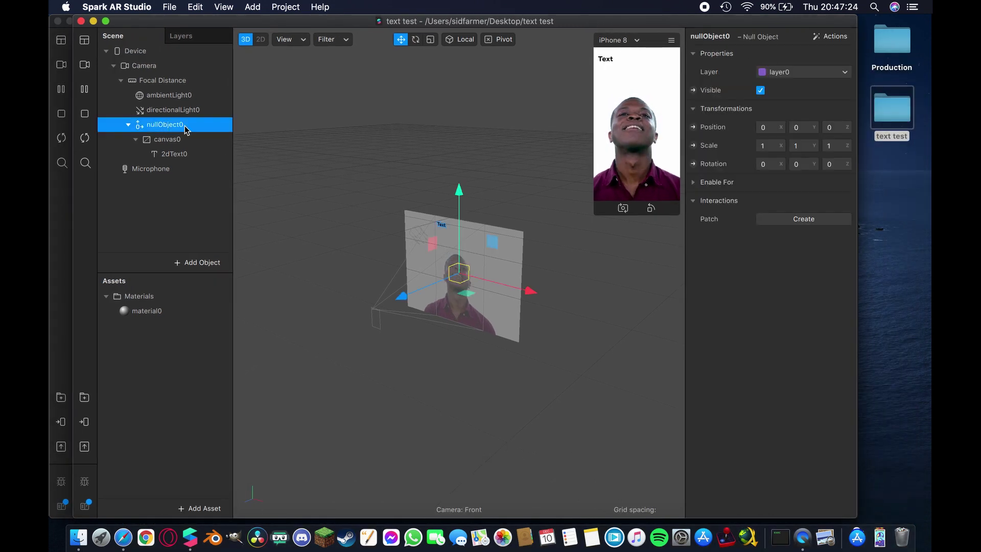
left_click(170, 142)
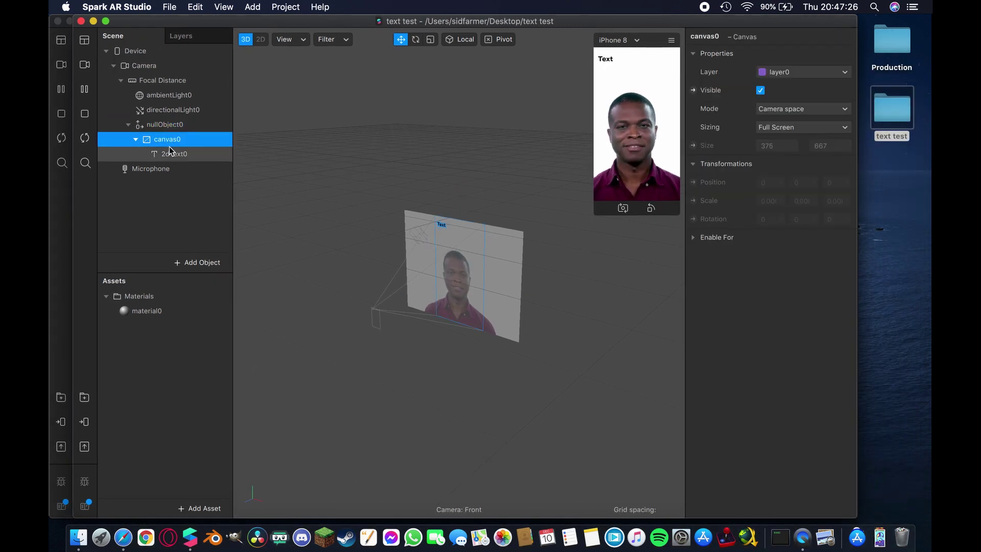
left_click(176, 156)
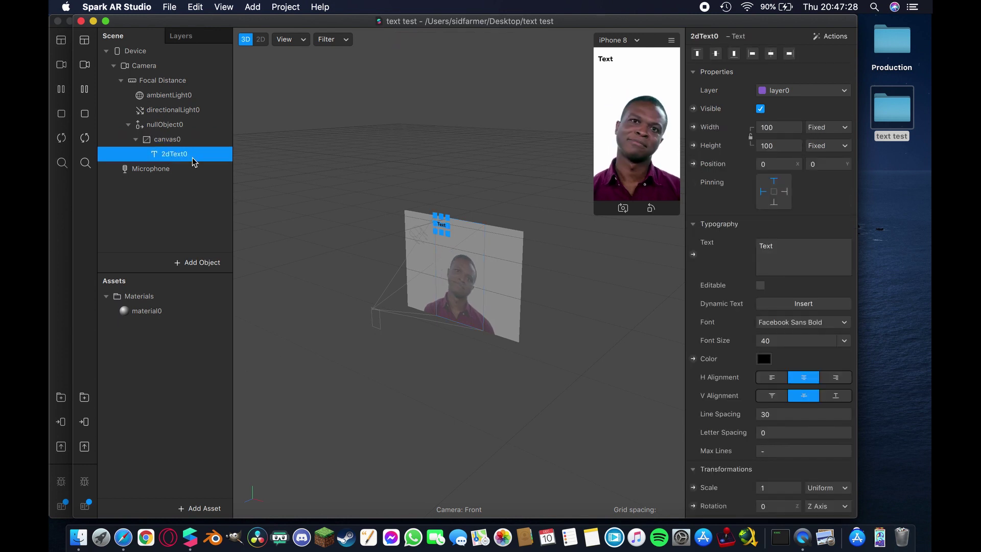
left_click(594, 213)
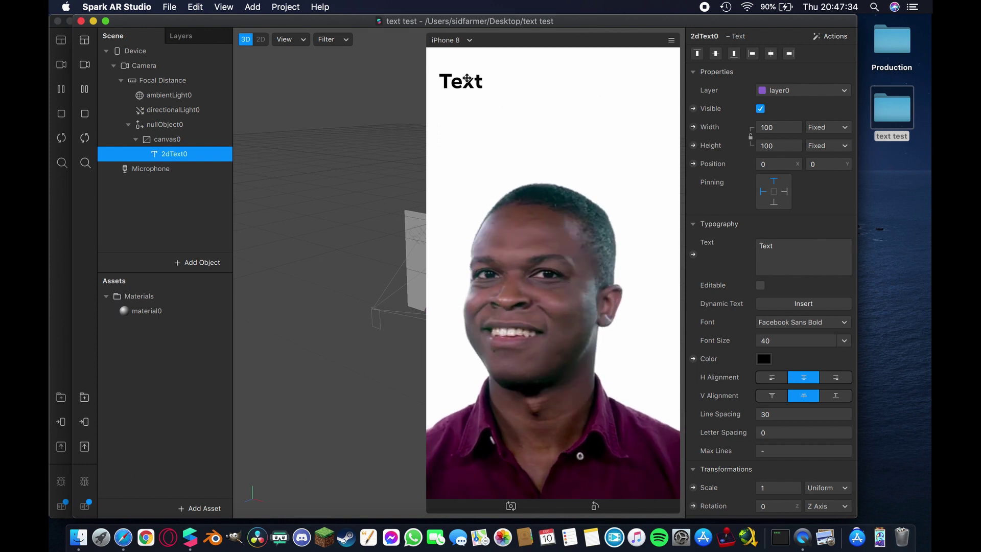
Step: In 2D view, drag the Text label to top centre (164, 54), keeping canvas0 in Camera space
left_click(261, 39)
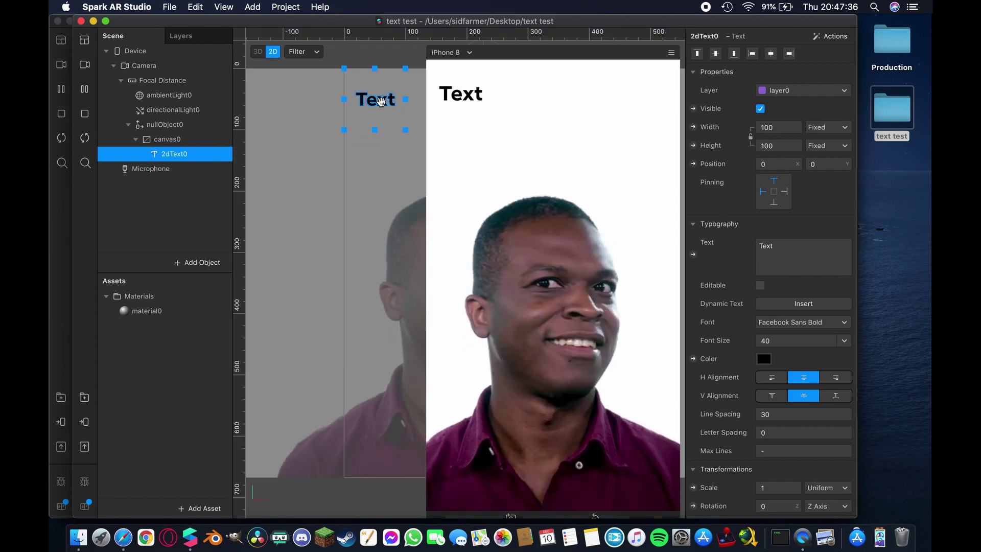
left_click_drag(378, 99, 480, 135)
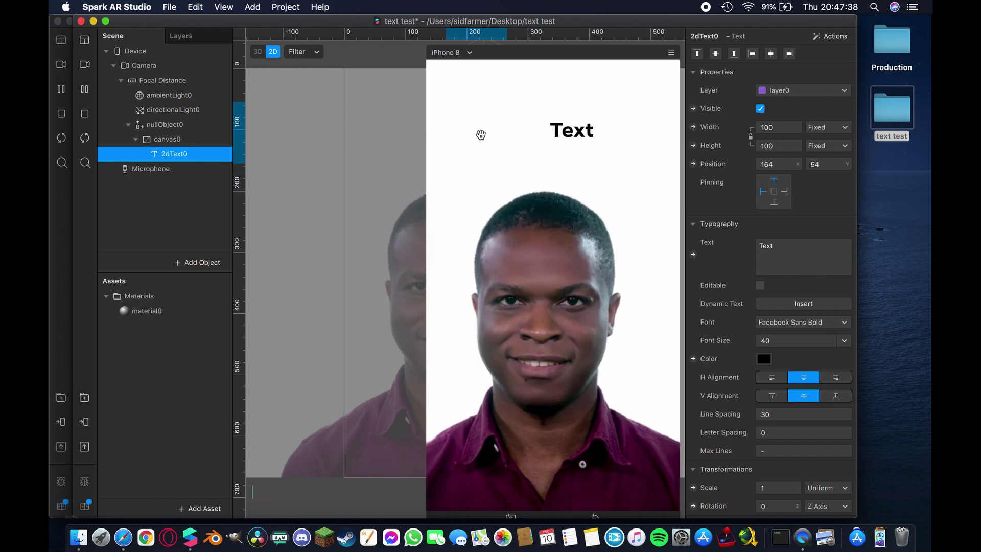
left_click(172, 143)
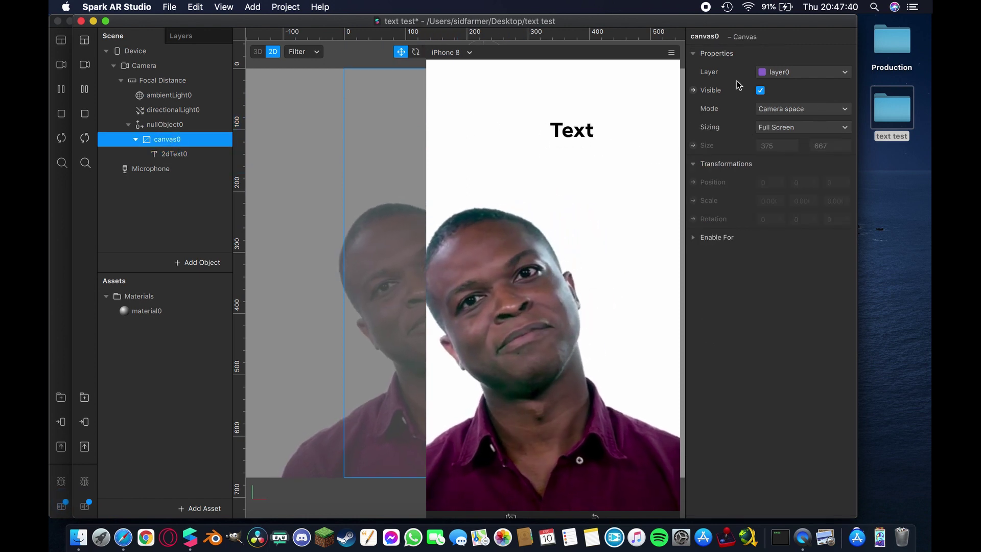
left_click(806, 111)
left_click(797, 110)
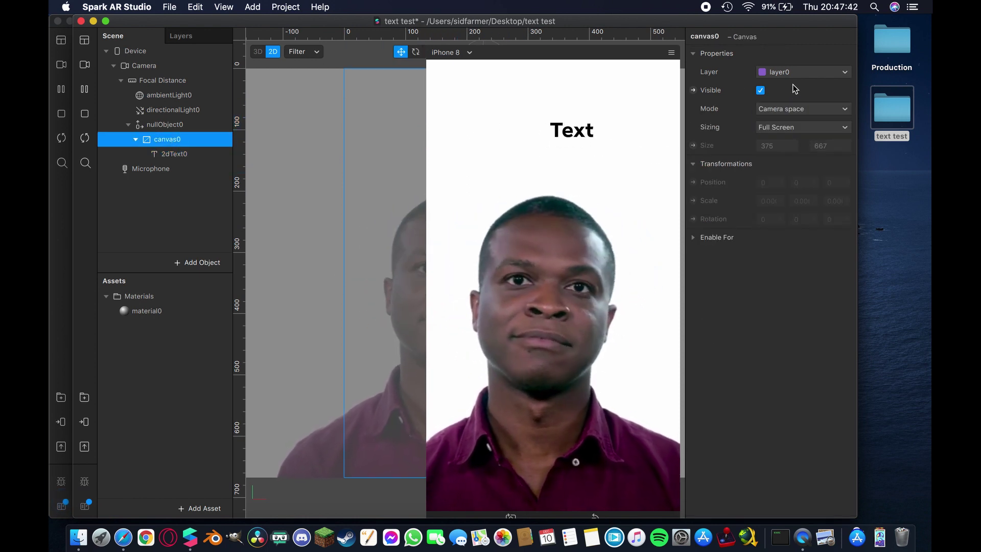
left_click(287, 192)
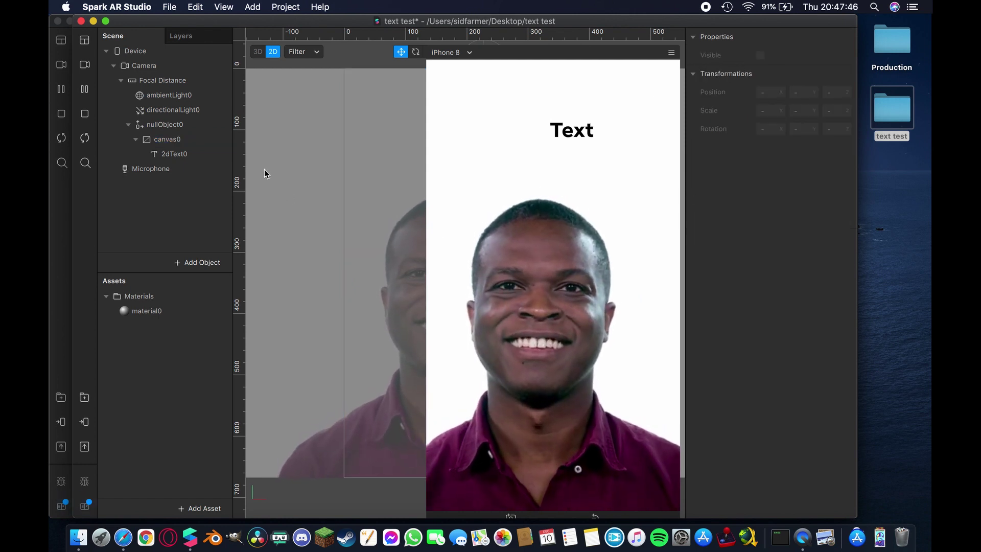
left_click(177, 143)
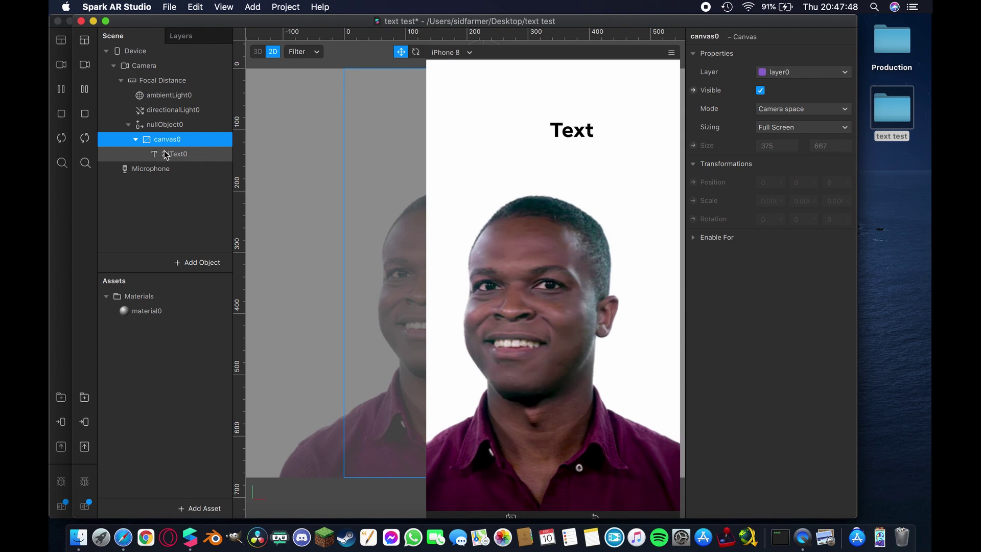
left_click(165, 154)
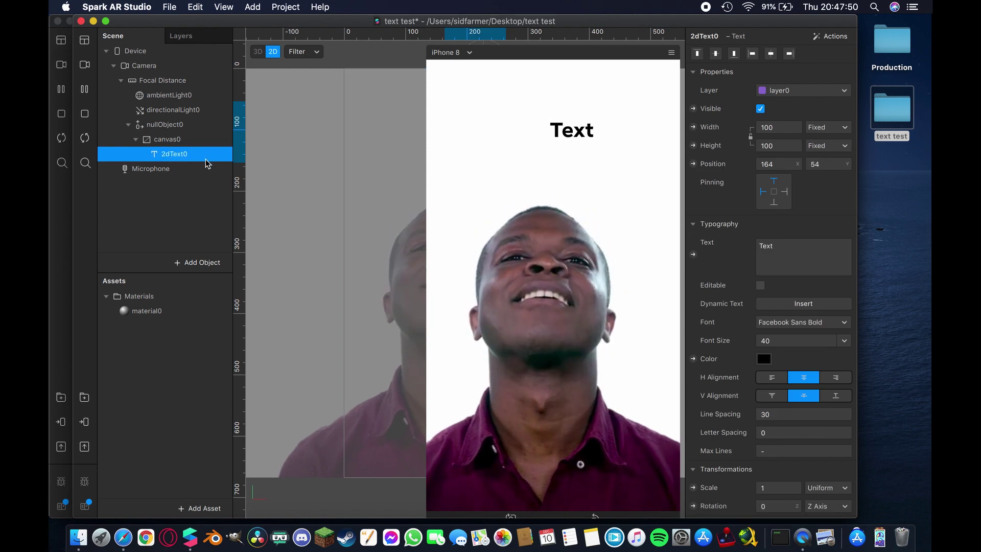
Step: Hide the Text label and export the effect to the Desktop as 'invisible text'
left_click(760, 109)
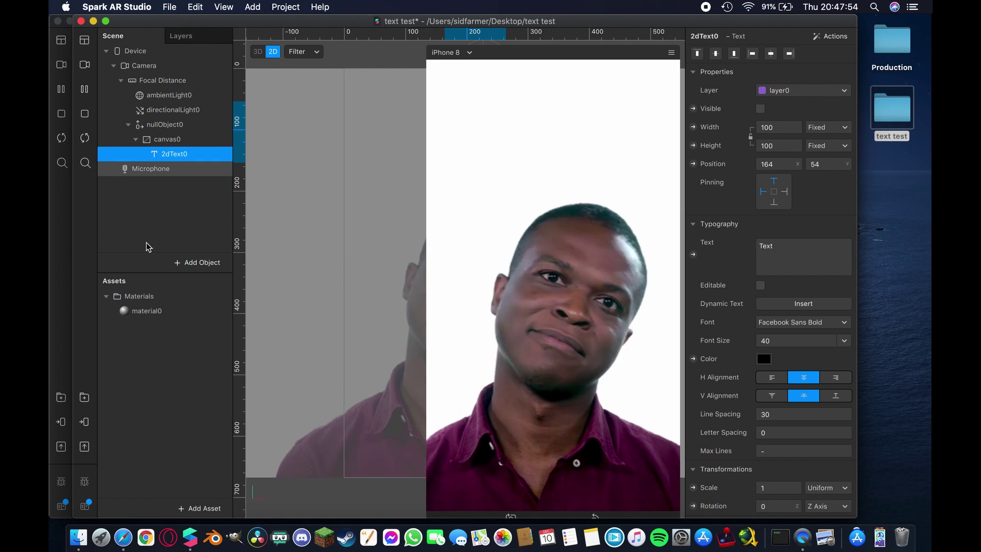
left_click(84, 447)
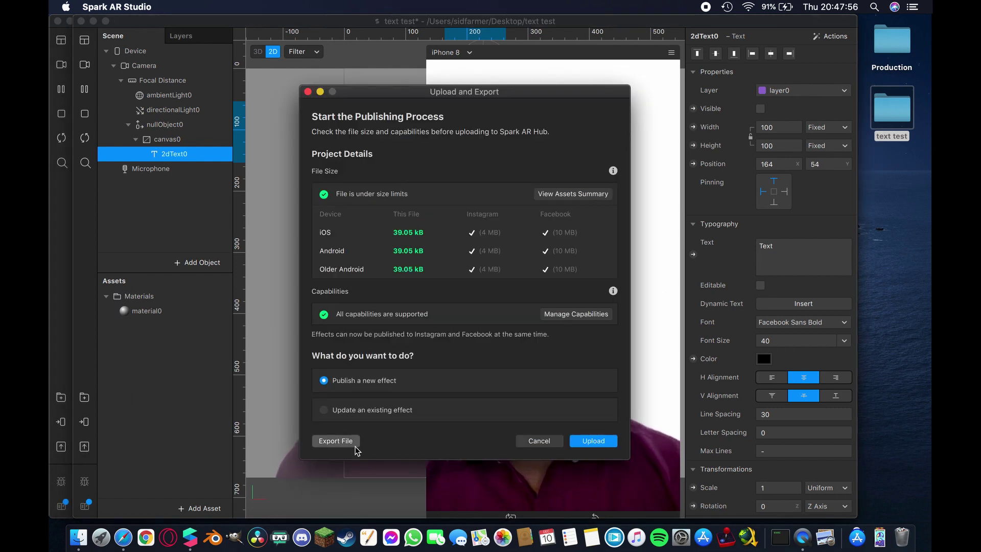
left_click(335, 441)
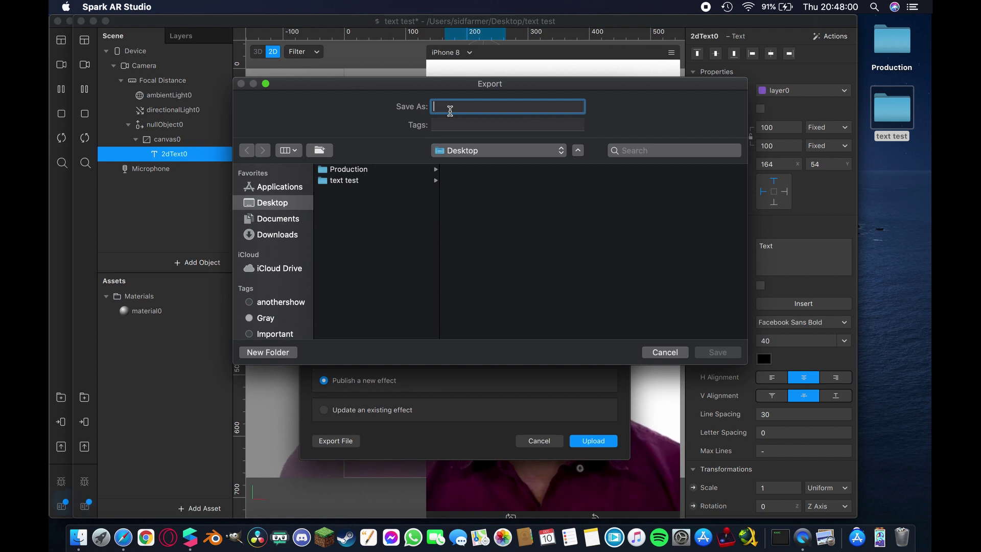
type("inv")
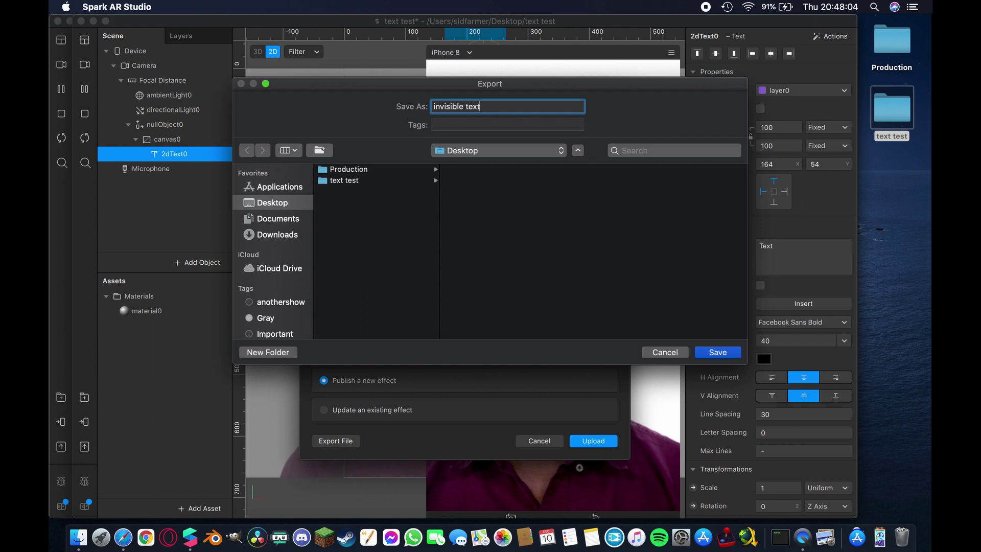
type("isible text")
key("Return")
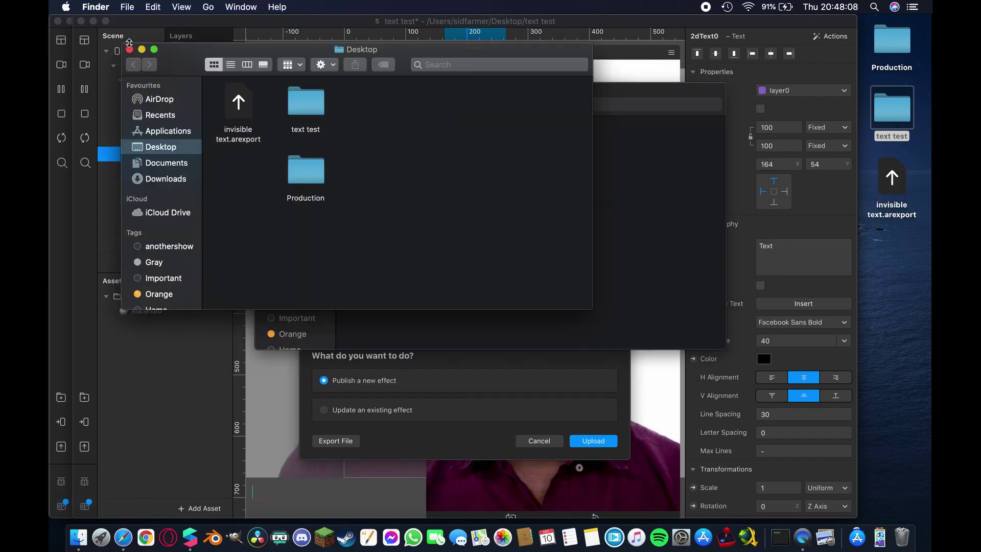
Step: Close the Desktop and text test Finder windows and cancel the Upload and Export dialog
left_click(130, 49)
left_click(262, 89)
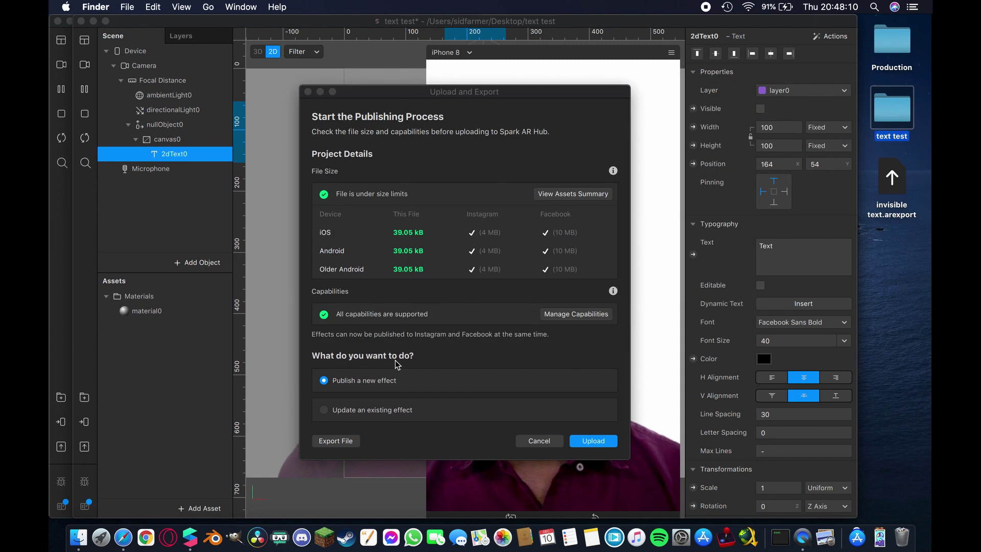
left_click(540, 441)
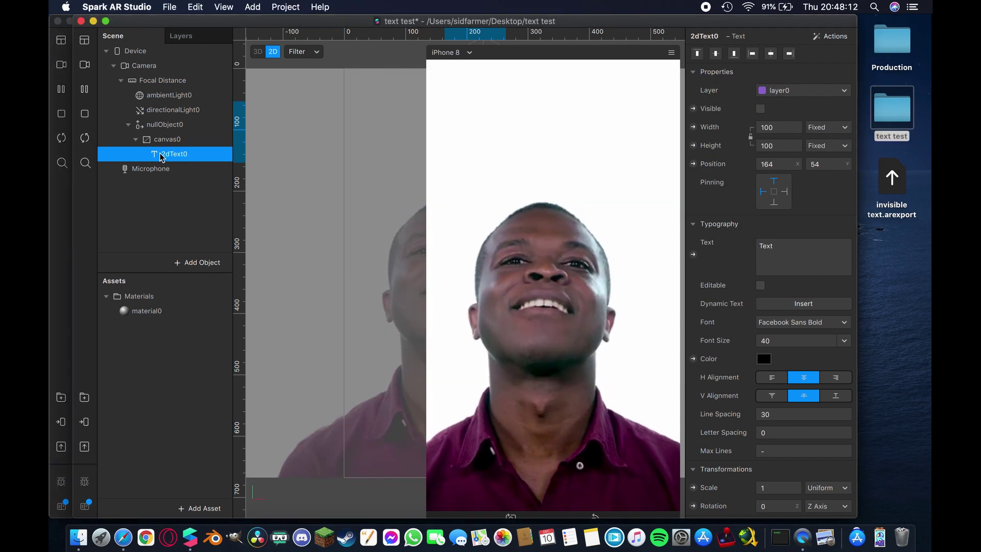
Step: Make the Text label visible and export the effect to the Desktop as 'visible text'
left_click(760, 109)
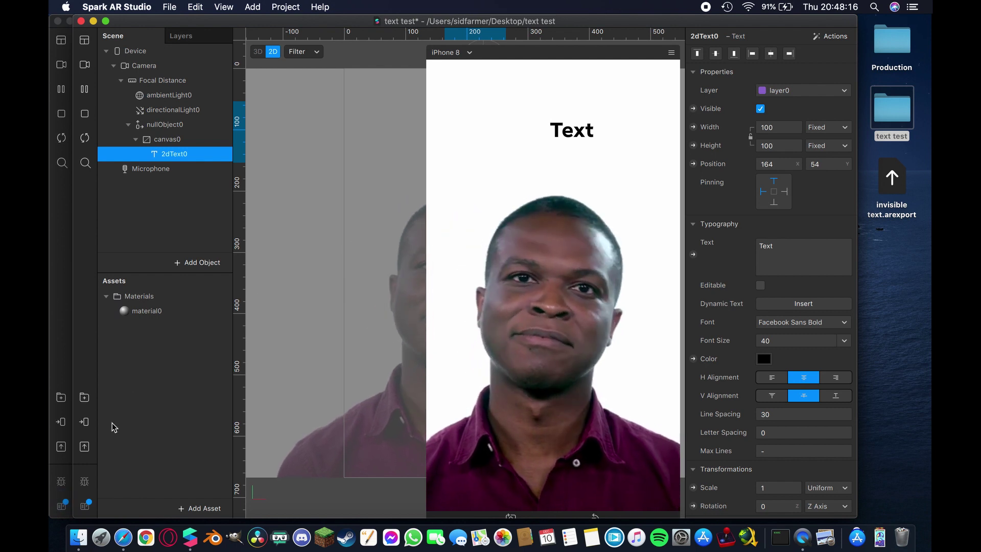
left_click(86, 447)
left_click(332, 443)
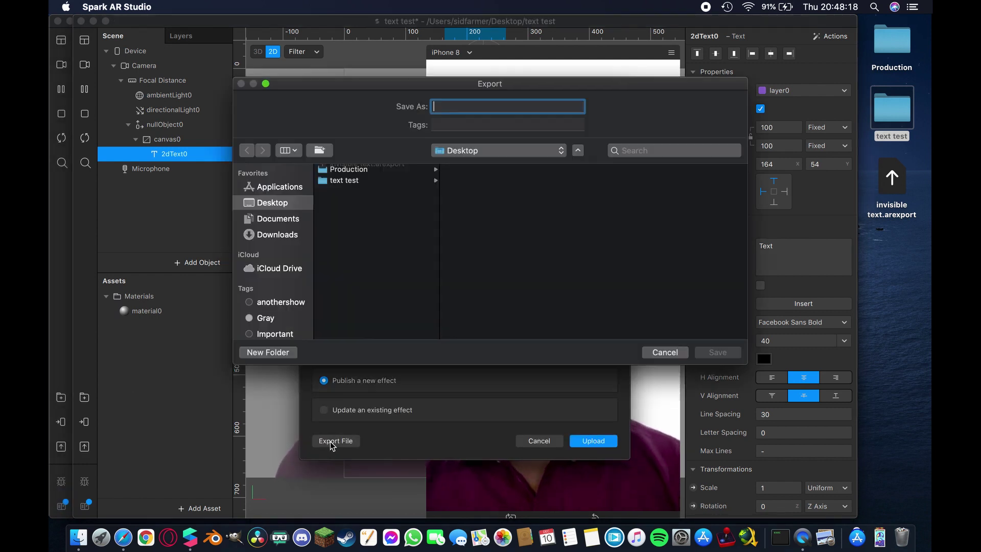
type("visi")
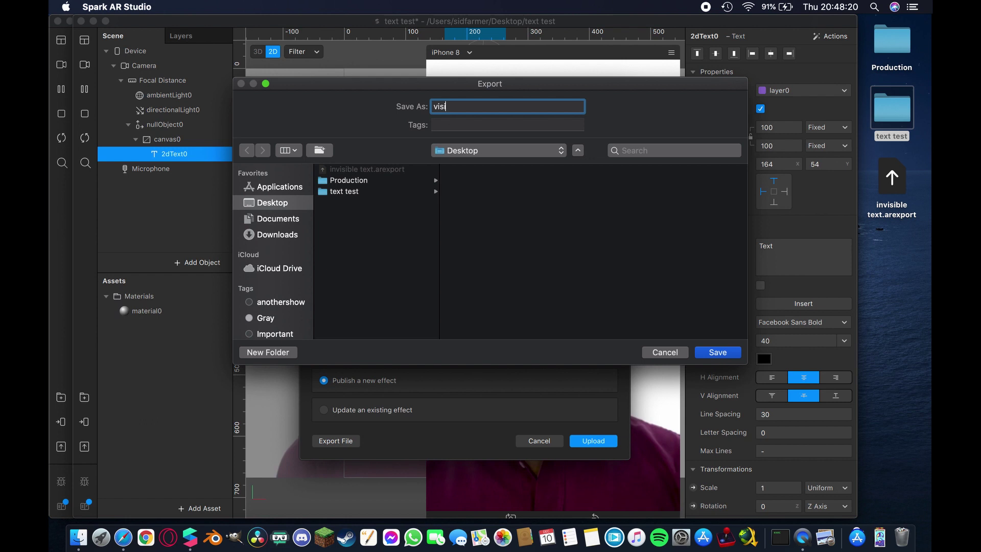
type("ble text")
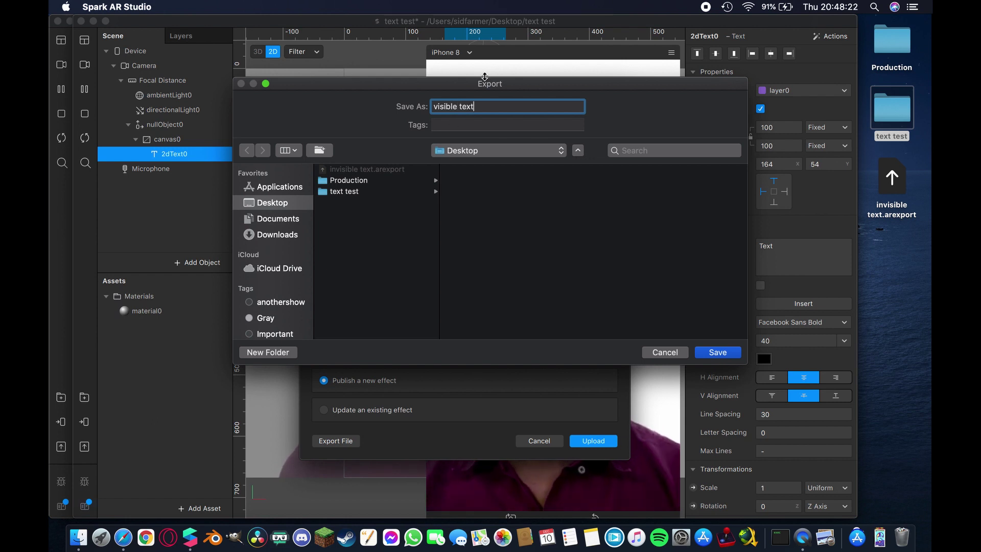
left_click(714, 352)
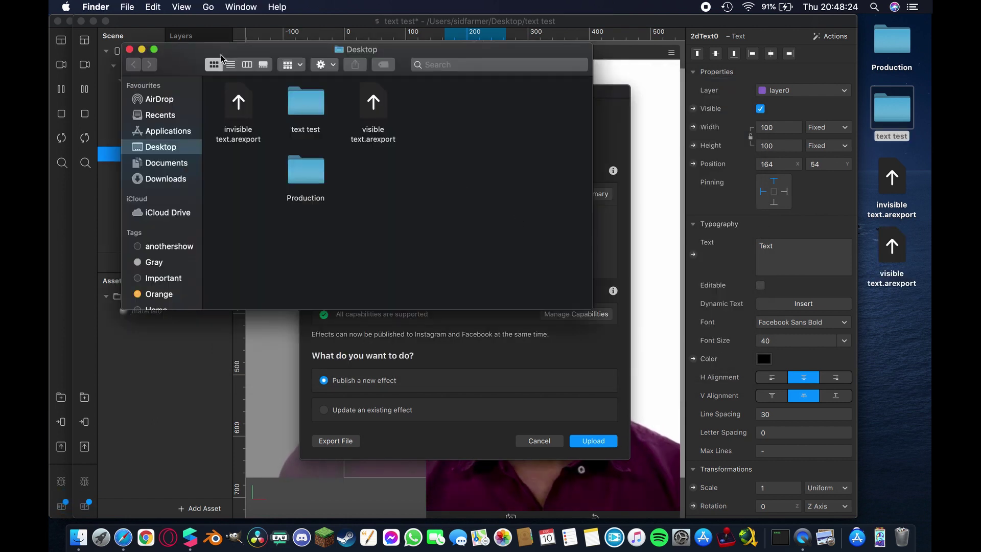
Step: Close the Finder window and publishing dialog, minimise Studio, and return to Spark AR Hub
left_click(130, 50)
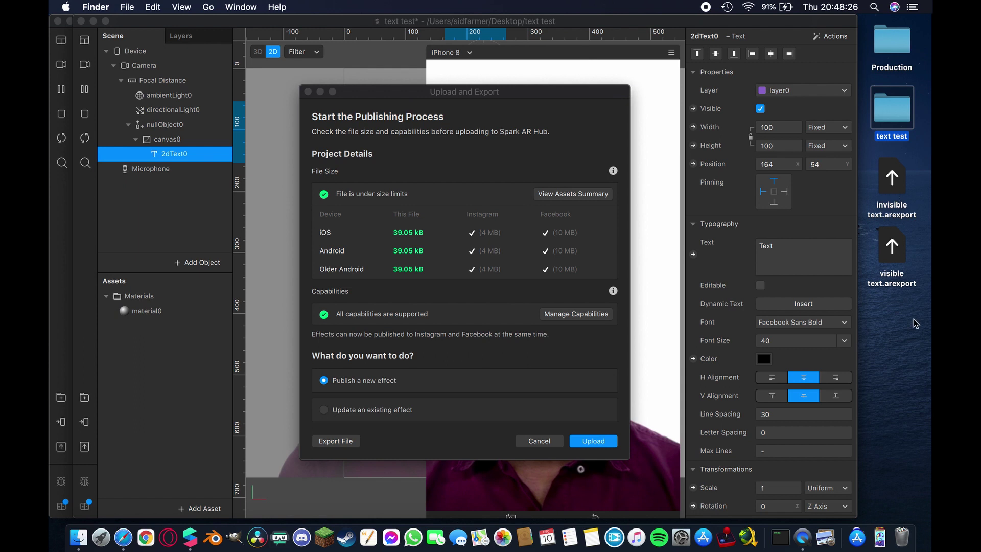
left_click(544, 443)
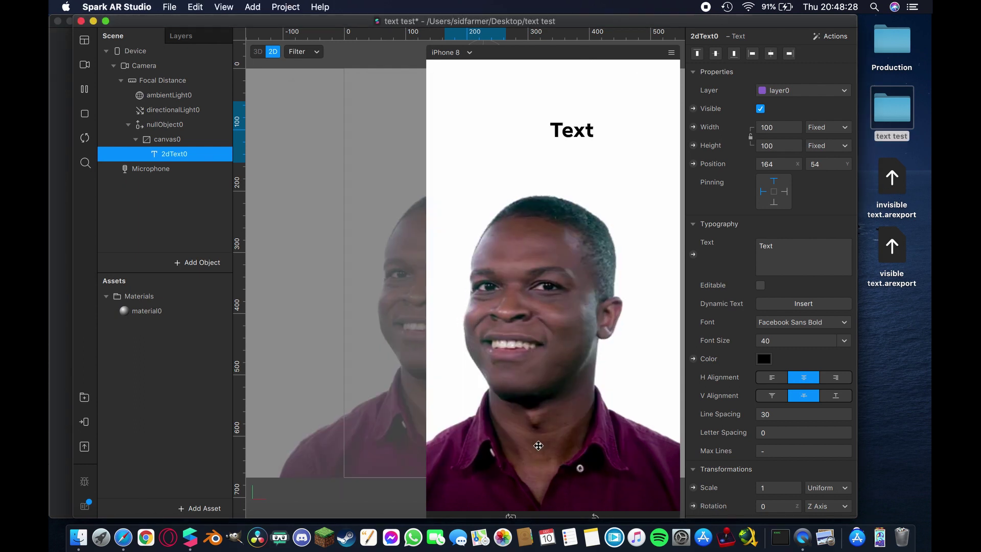
left_click(94, 21)
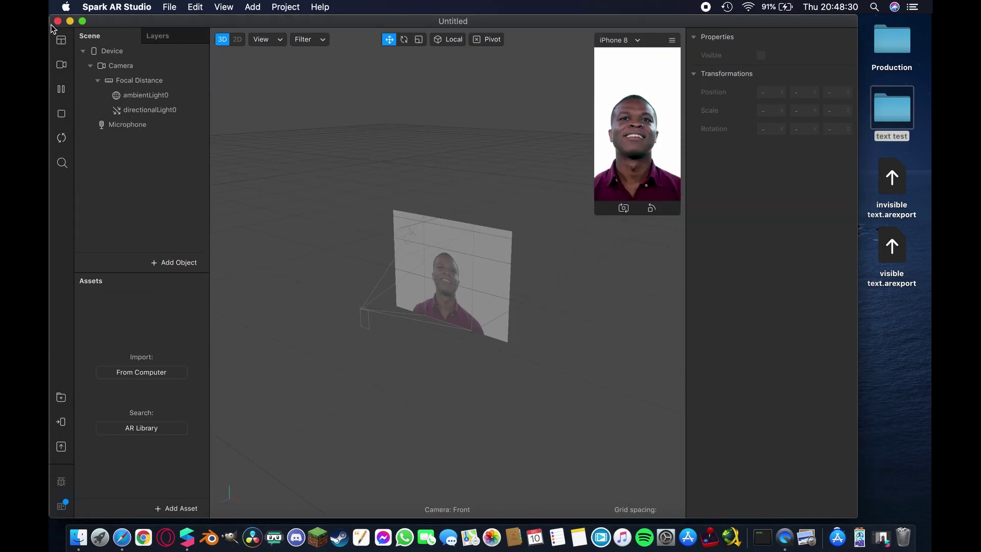
left_click(59, 21)
key("ctrl+Right")
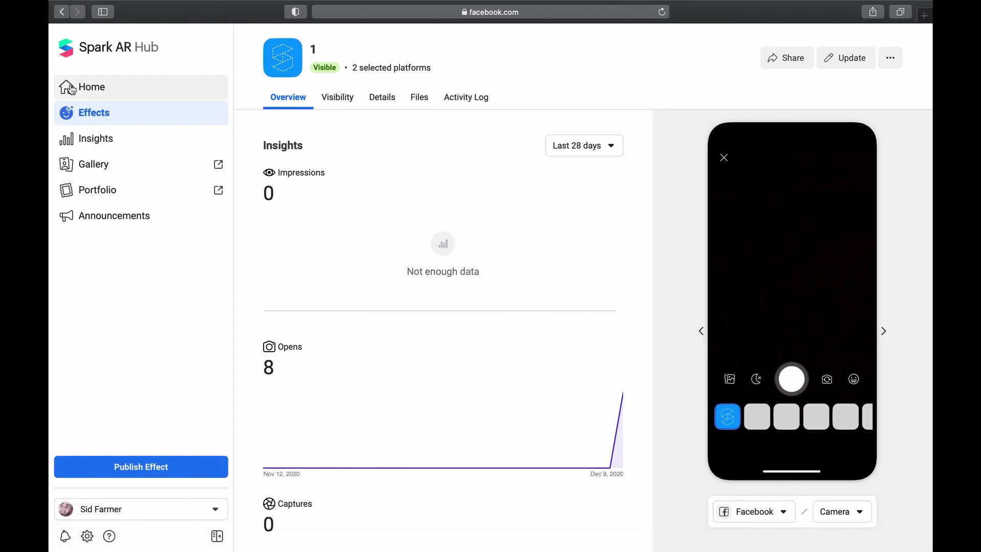
Step: Start publishing a new effect from Hub Home and name it 'text filter'
left_click(91, 87)
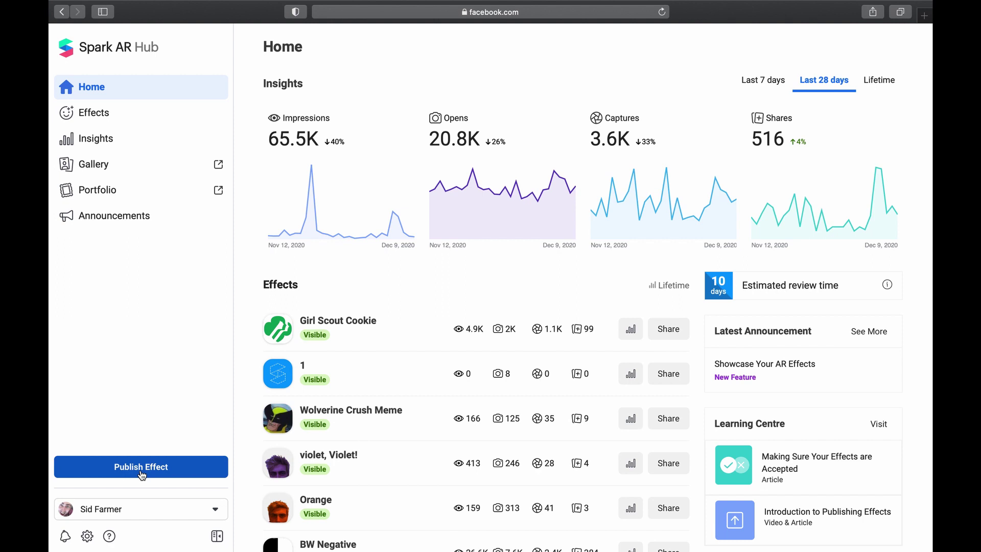
left_click(142, 467)
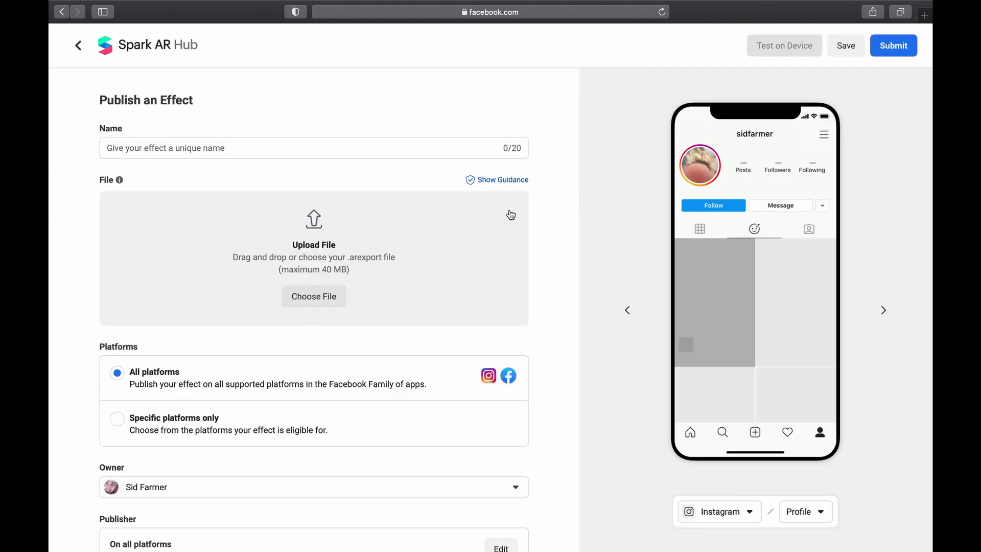
left_click(242, 153)
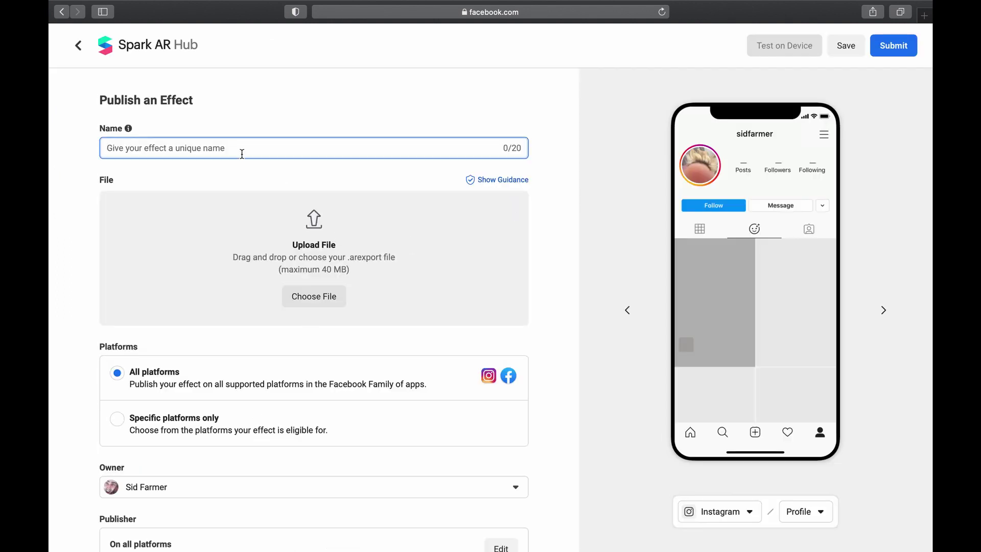
type("text filter")
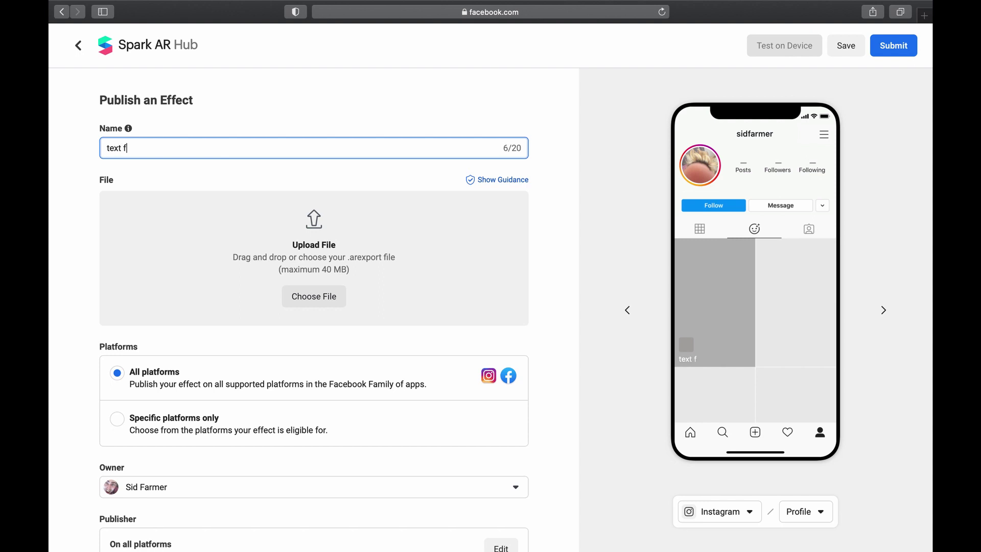
Step: Attach invisible text.arexport from the Desktop as the effect's upload file
left_click(308, 297)
key("ctrl+Left")
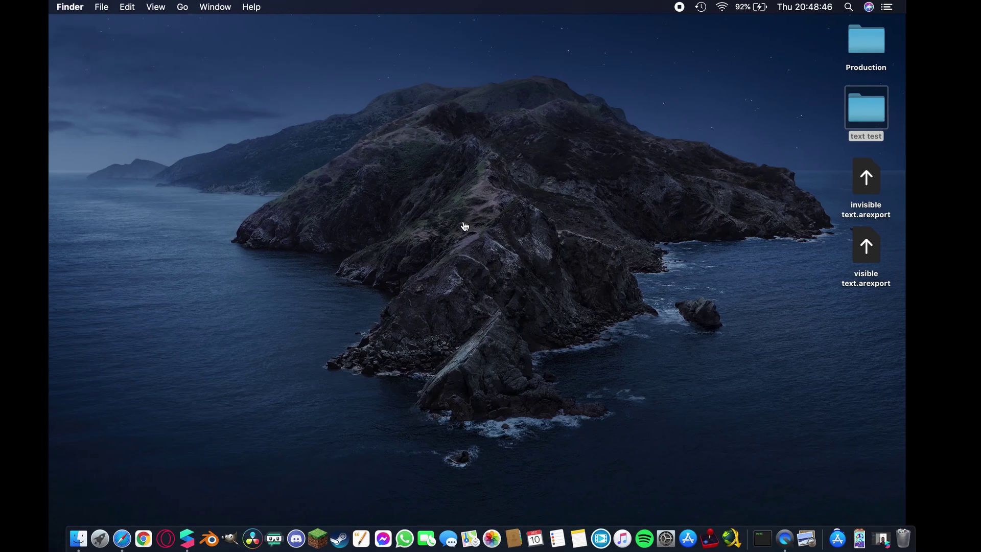
left_click_drag(892, 178, 310, 290)
key("ctrl+Right")
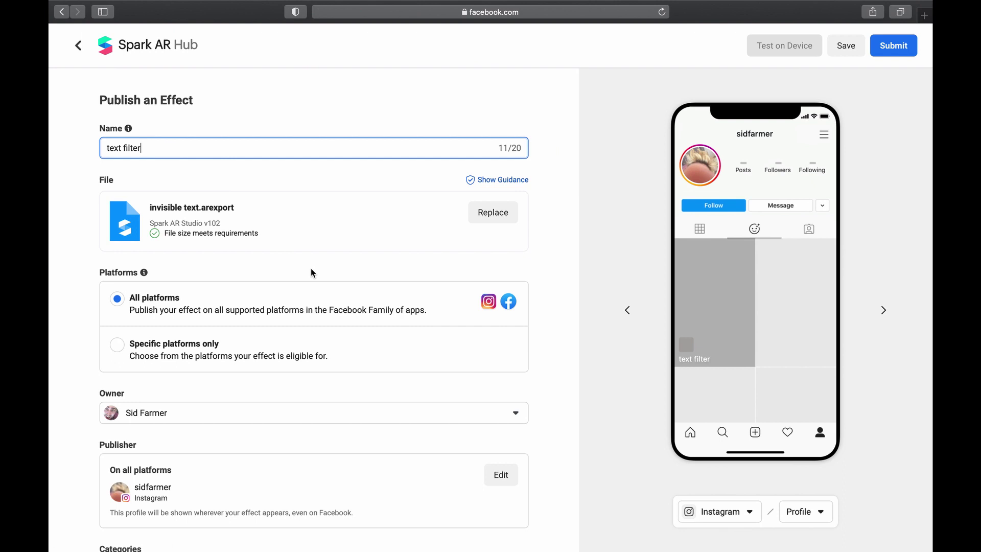
Step: Review the publish form and save the text filter effect as a draft
scroll(306, 361, "down", 10)
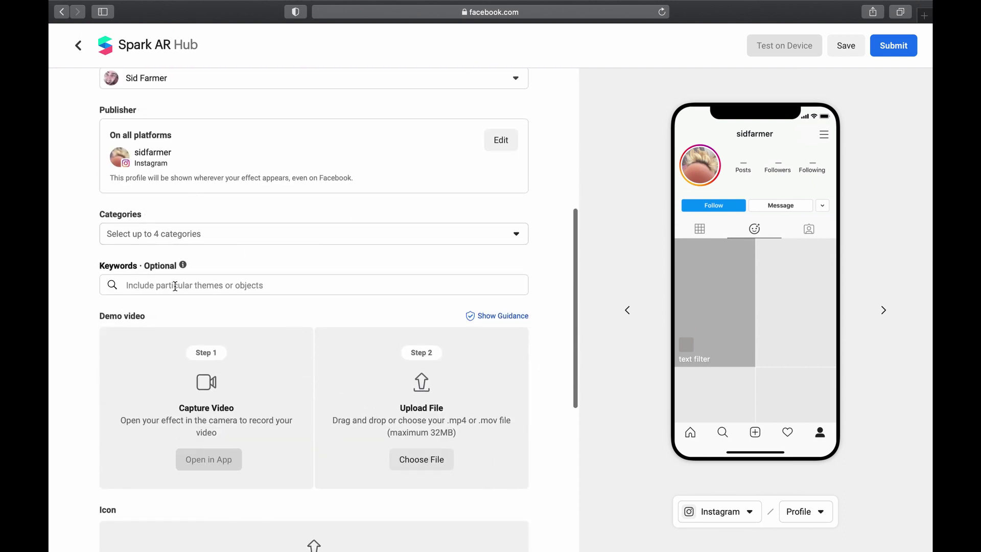
scroll(215, 400, "down", 4)
scroll(217, 402, "up", 12)
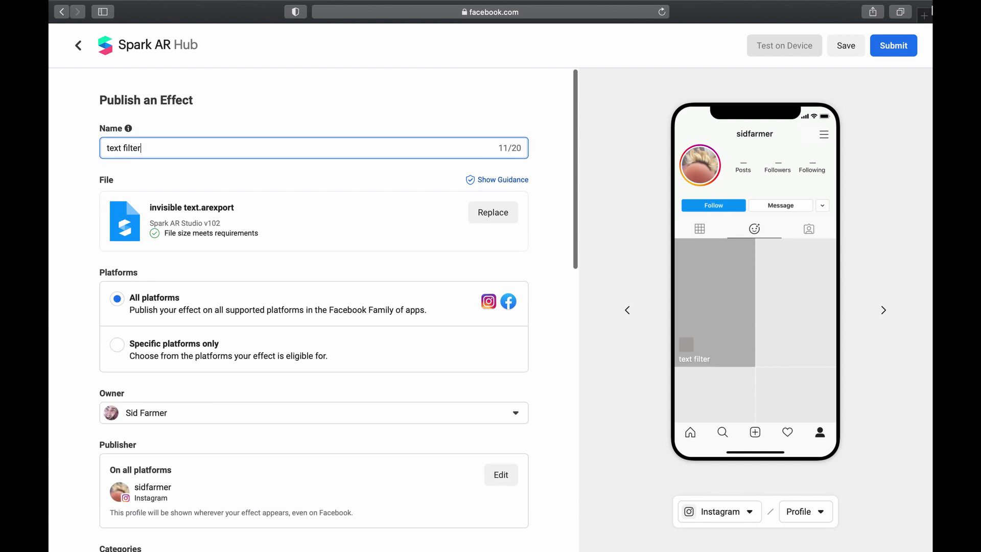
left_click(847, 51)
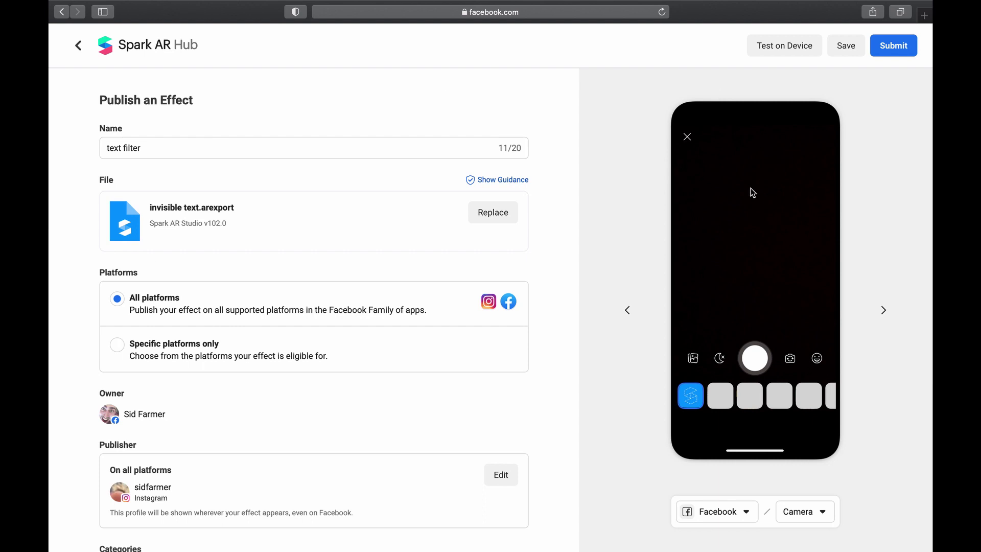
Step: Send a Test on Device notification to Instagram, then close the testing window
left_click(785, 50)
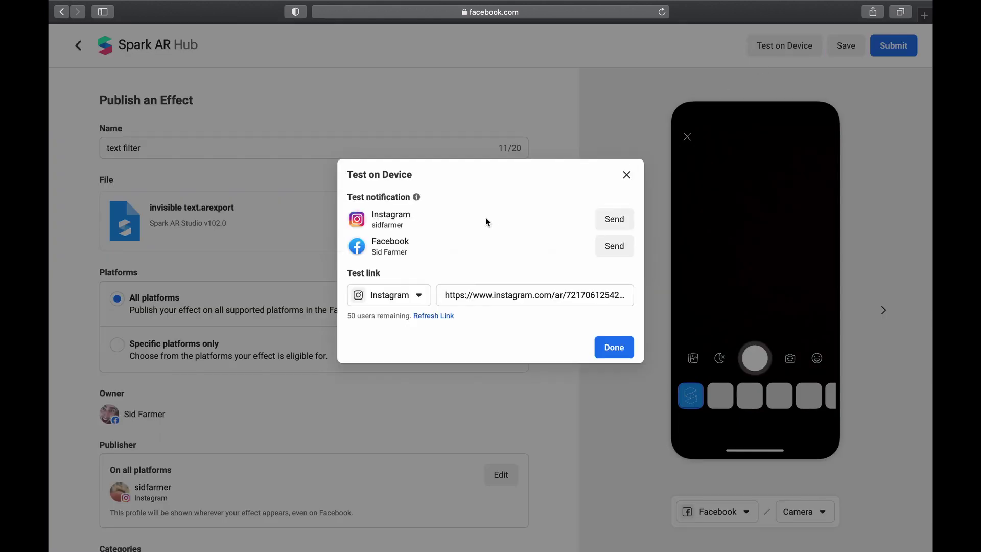
left_click(619, 223)
left_click(627, 174)
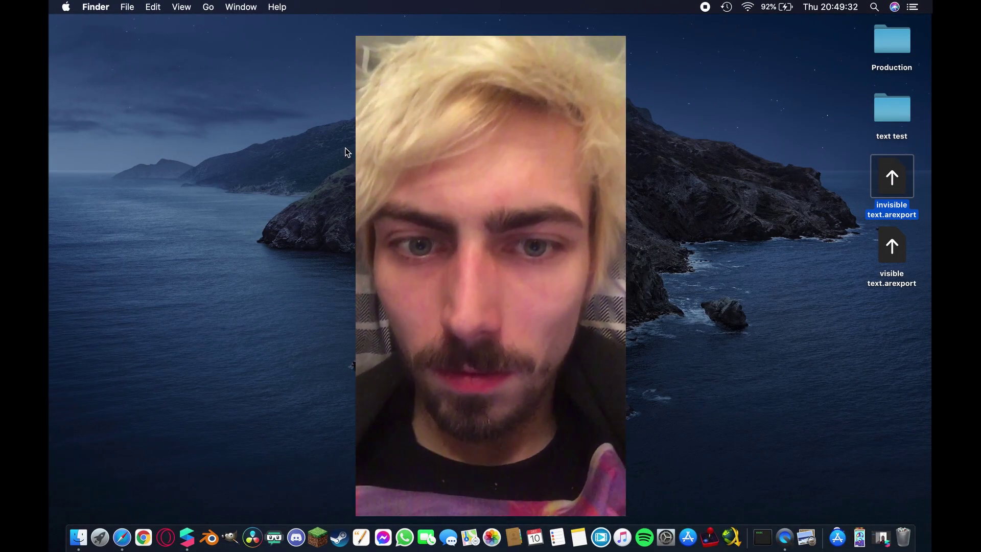
left_click(347, 153)
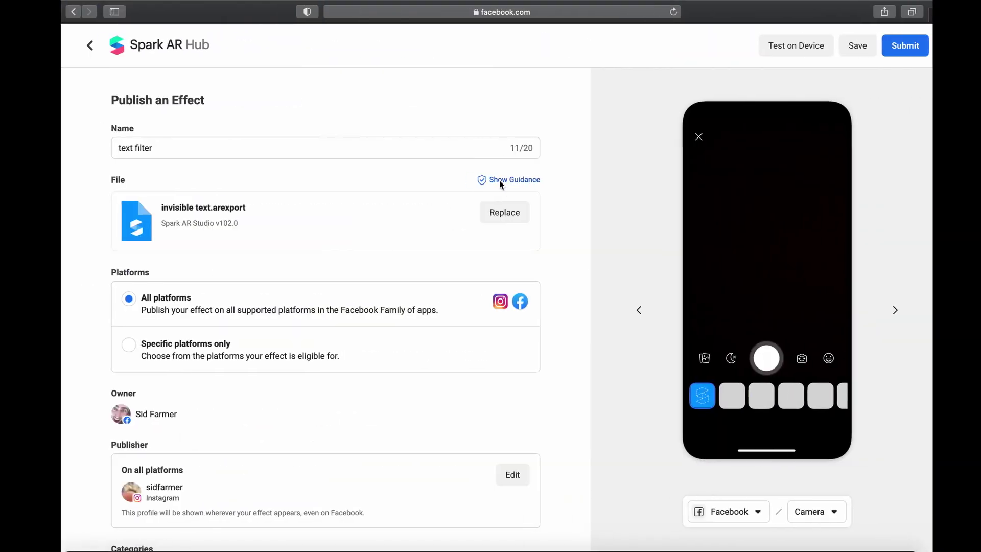
scroll(298, 350, "down", 8)
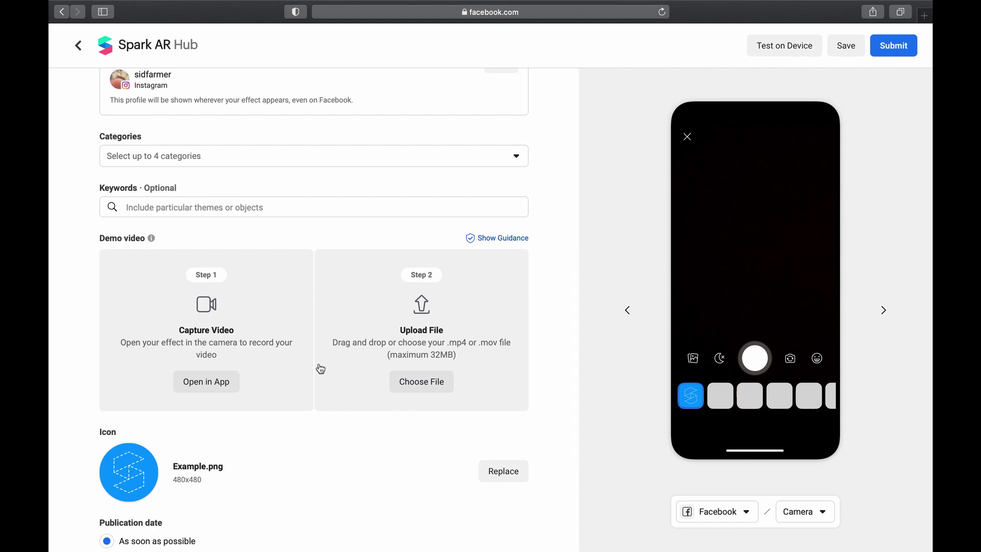
scroll(276, 219, "up", 7)
scroll(345, 254, "down", 7)
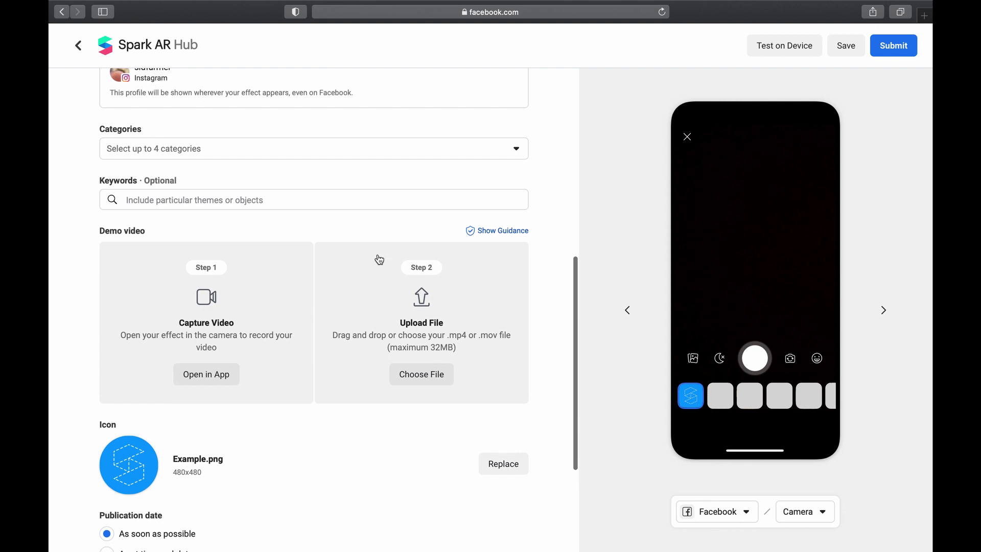
scroll(397, 341, "up", 9)
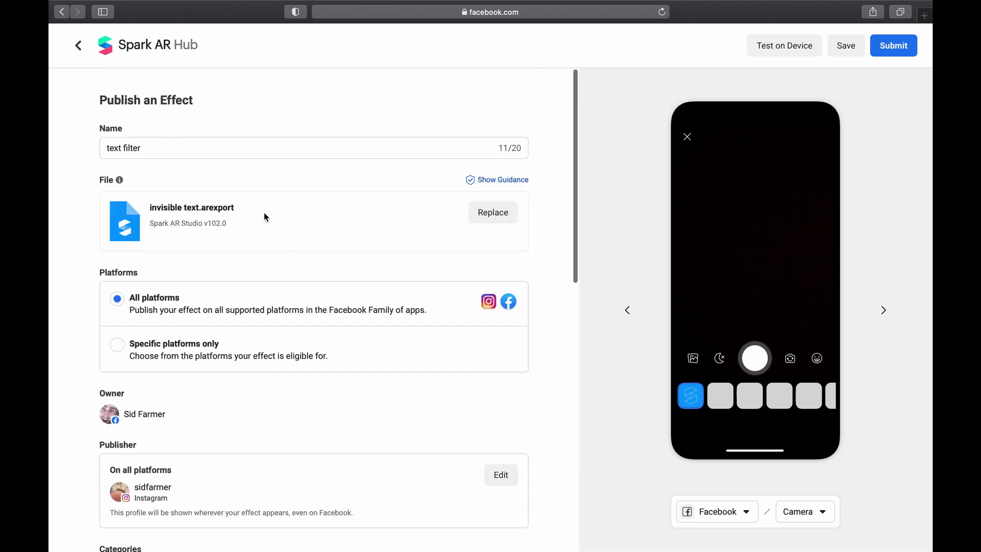
Step: Replace the effect file with visible text.arexport from the Desktop
left_click(492, 220)
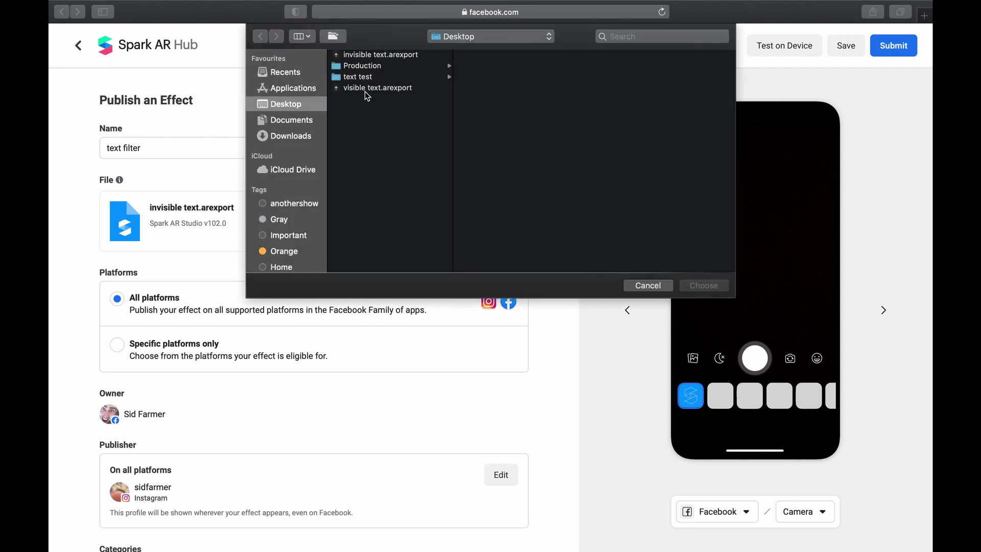
left_click(365, 89)
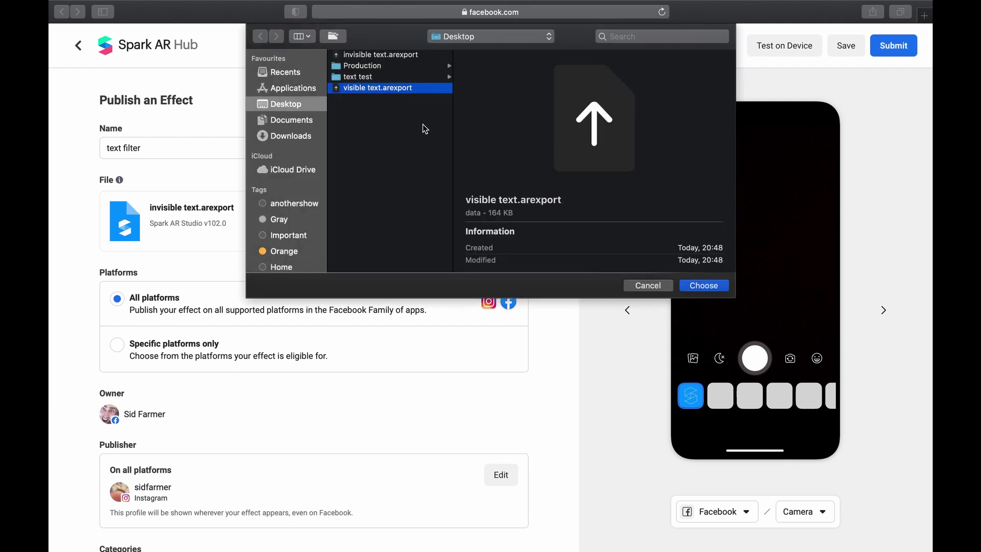
left_click(696, 285)
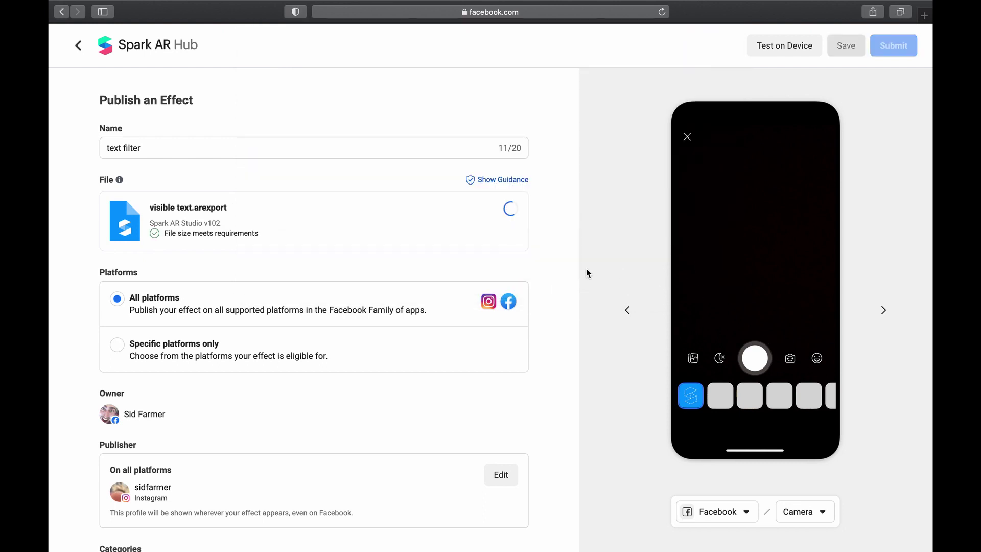
scroll(353, 326, "down", 8)
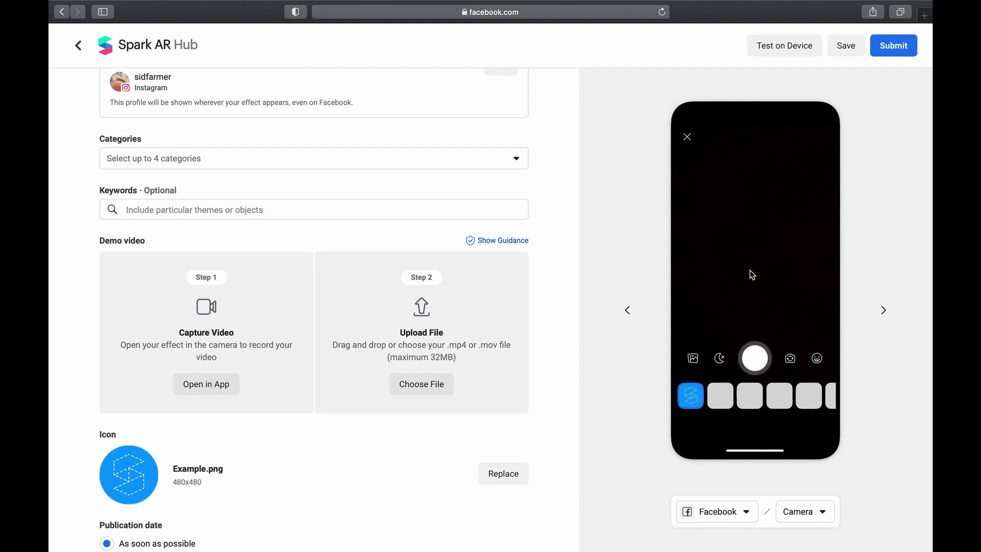
scroll(546, 245, "up", 6)
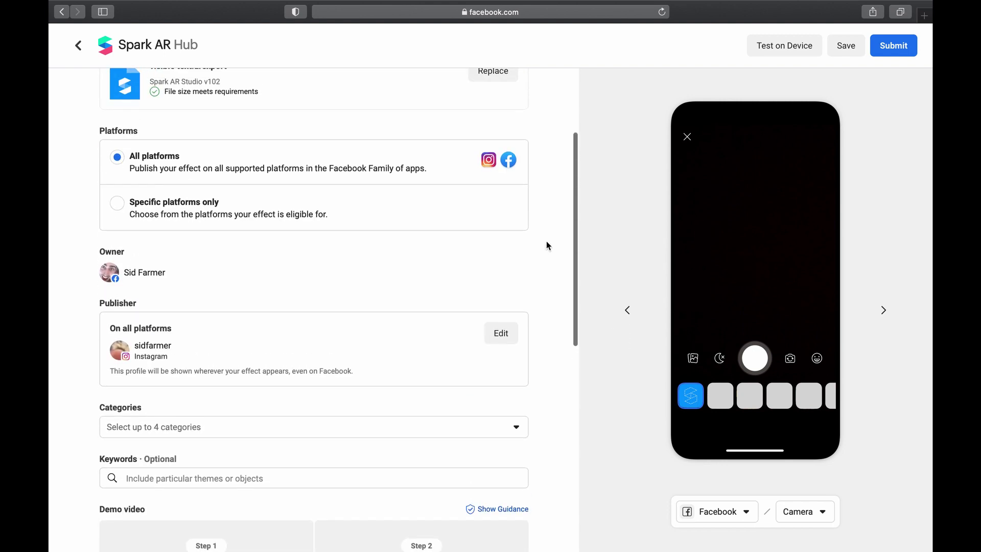
scroll(547, 246, "up", 1)
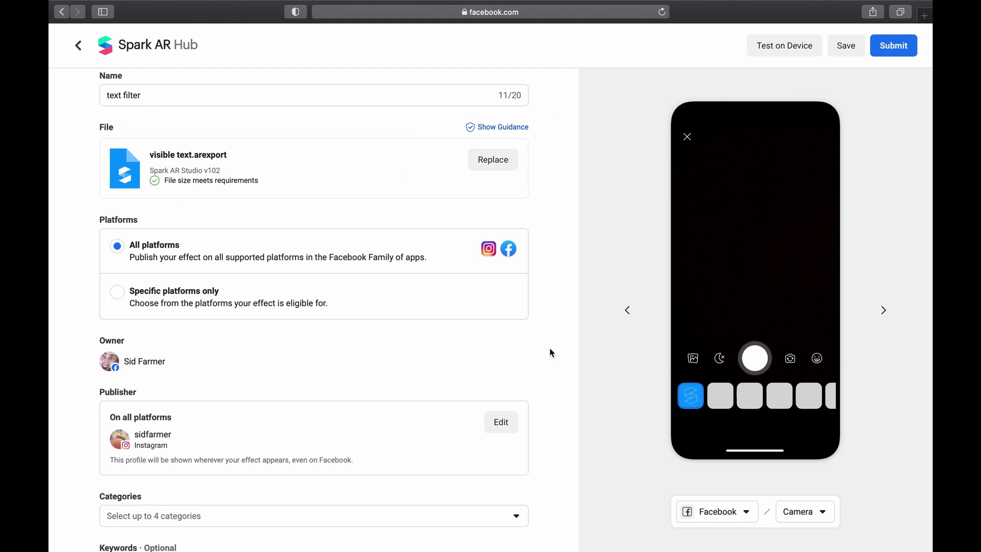
scroll(332, 446, "down", 10)
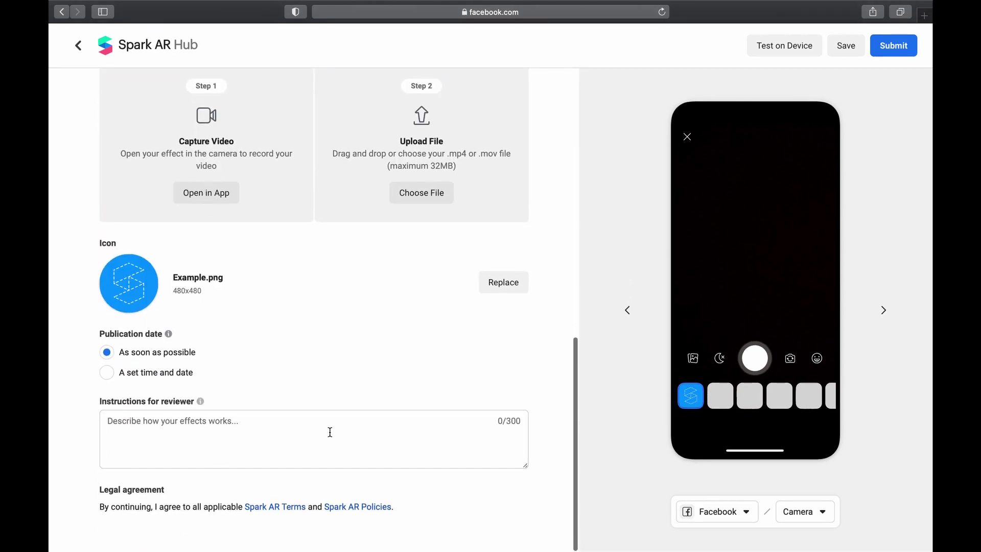
left_click(154, 430)
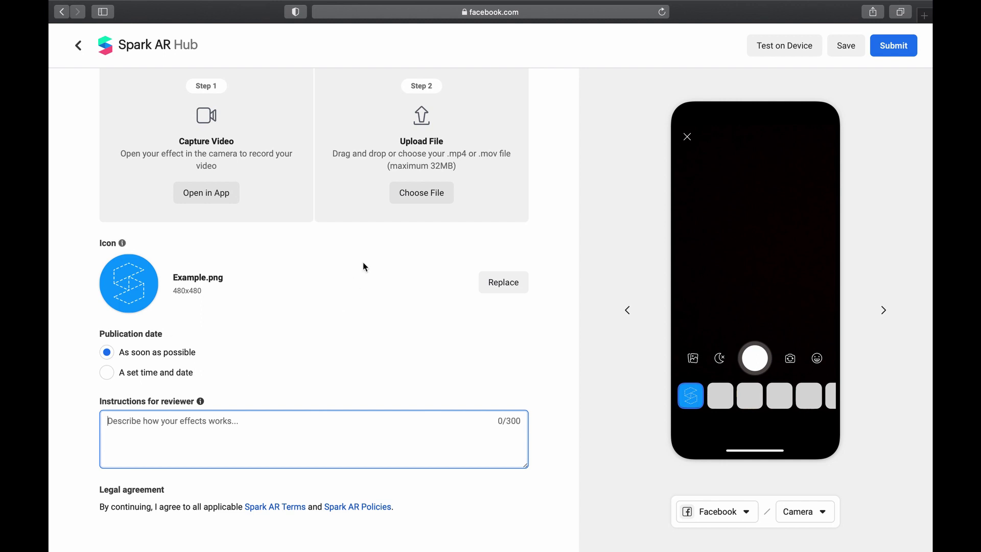
scroll(364, 264, "up", 15)
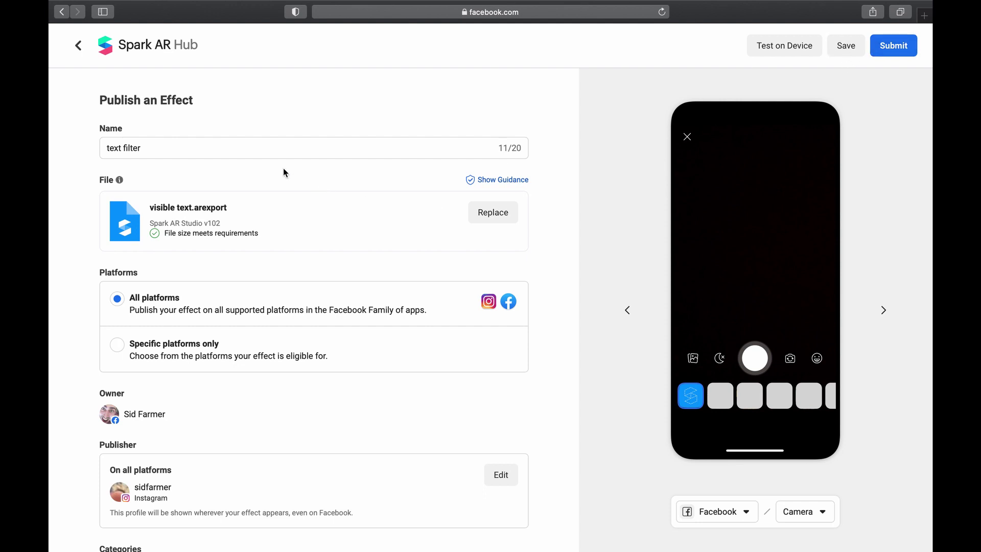
Step: Go back to the effects list, open effect 1, and review its Details and uploaded Files
left_click(78, 44)
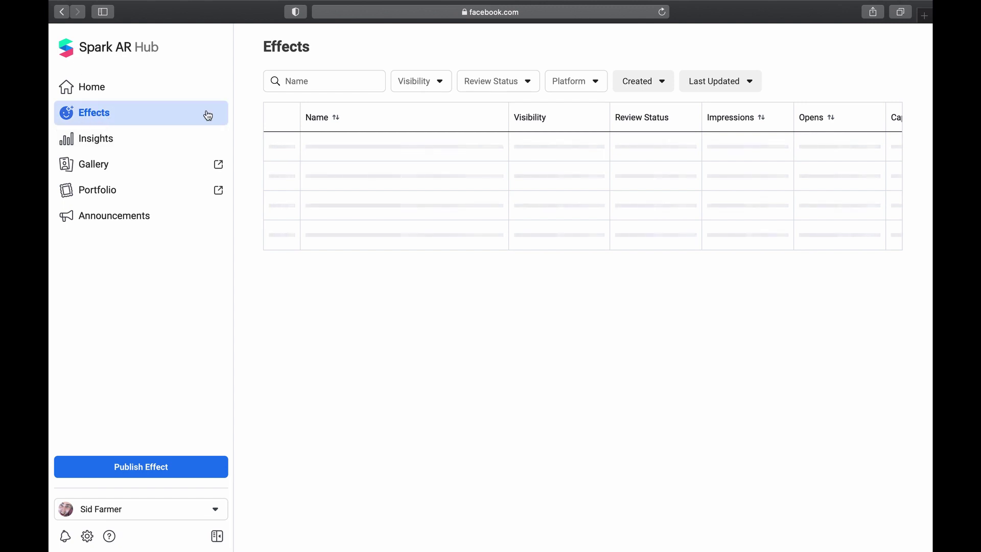
left_click(329, 207)
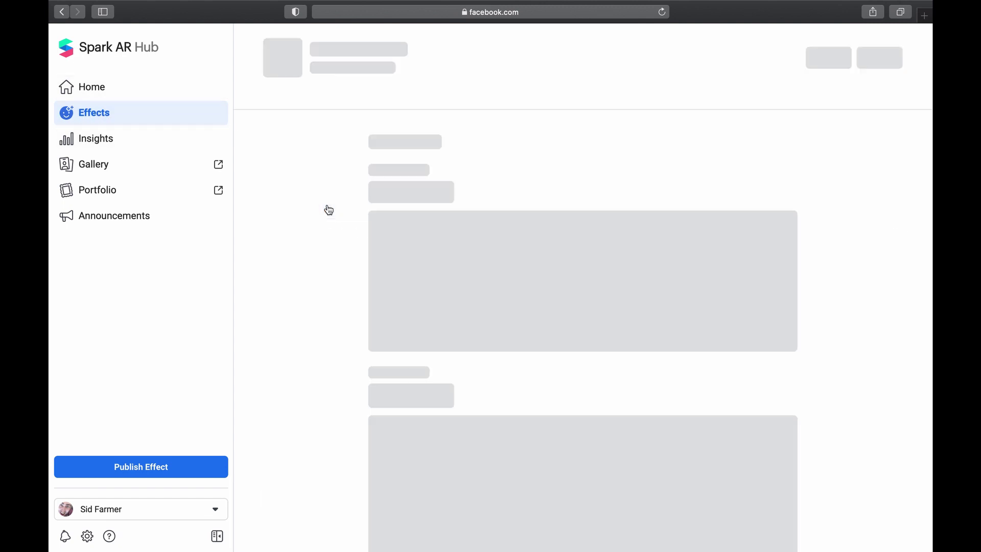
left_click(382, 97)
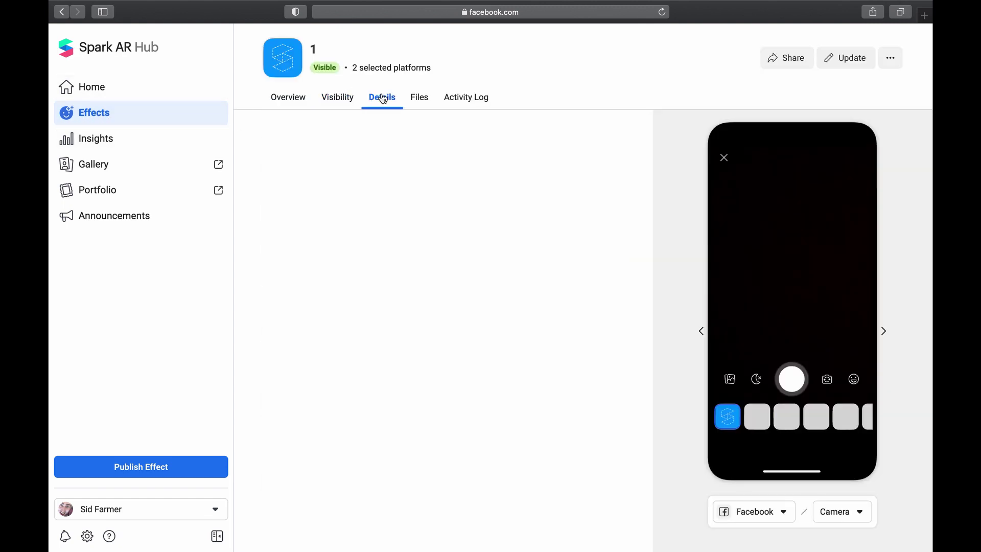
left_click(416, 99)
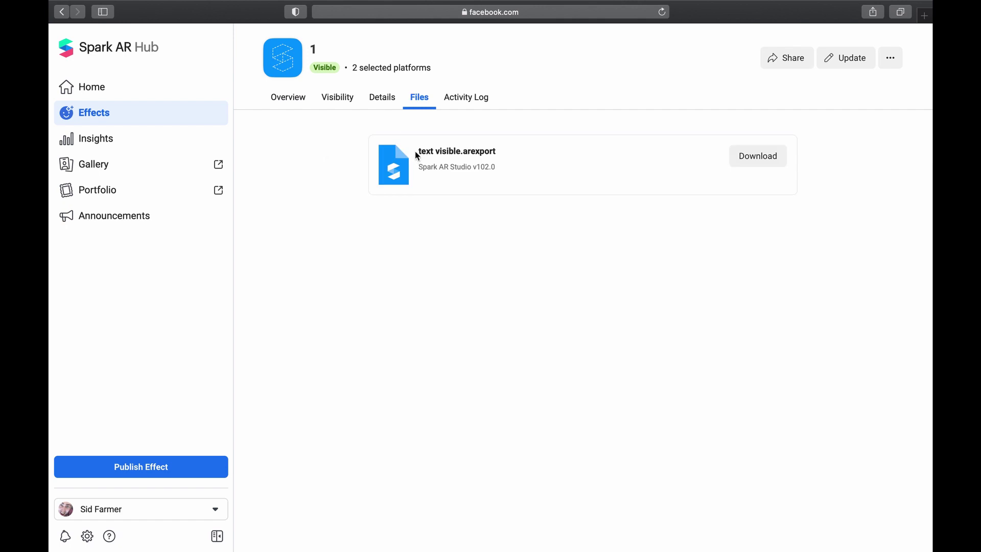
triple_click(440, 151)
left_click(439, 148)
Step: Check the Visible status and visibility settings, then preview the Overview as an Instagram profile
left_click_drag(313, 68, 429, 69)
left_click(429, 69)
left_click(338, 97)
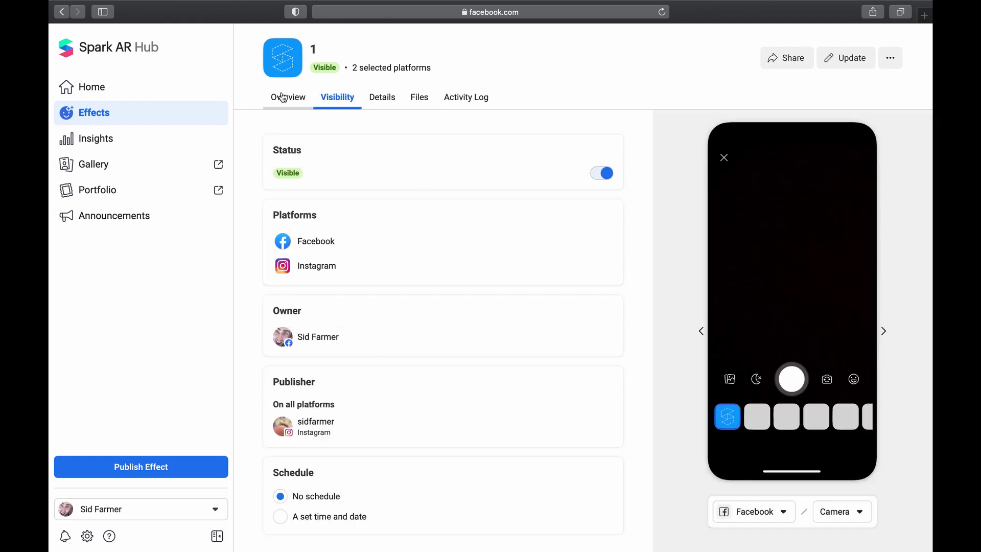
left_click(283, 97)
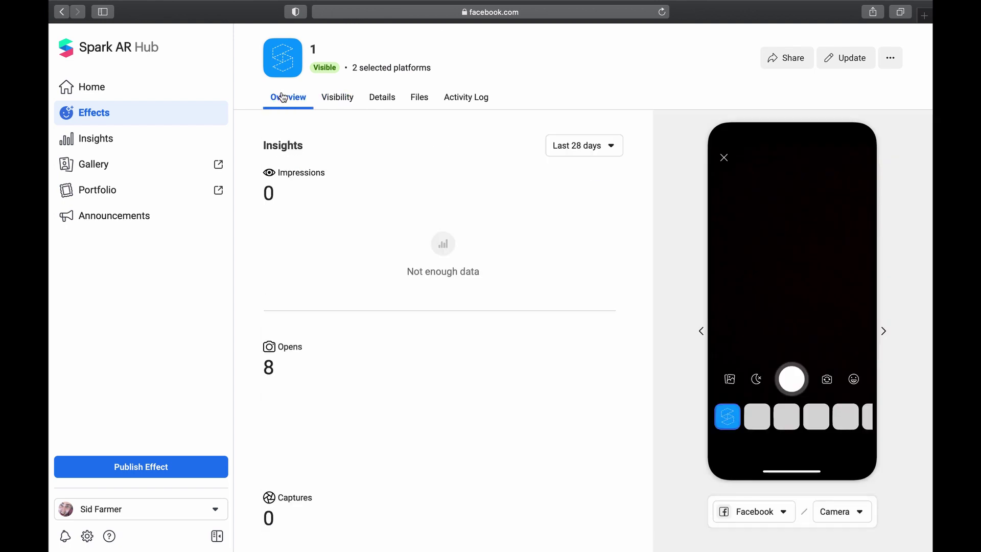
left_click(782, 517)
left_click(755, 482)
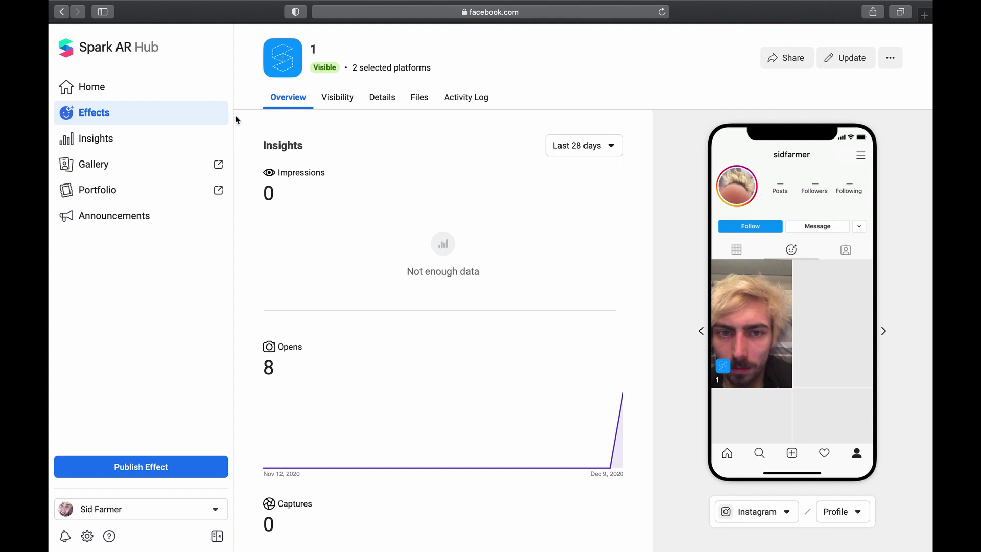
Step: Show effect 1's Details tab down to its demo video, thumbnail and icon
left_click(384, 98)
scroll(352, 281, "down", 10)
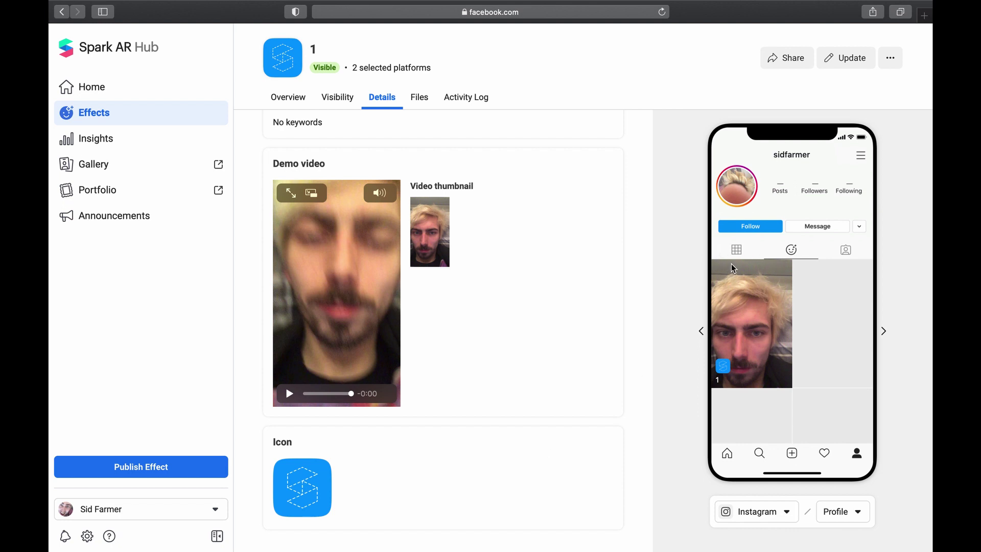
Step: Bring the minimized 'text test' project in Spark AR Studio back to the front
key("ctrl+Left")
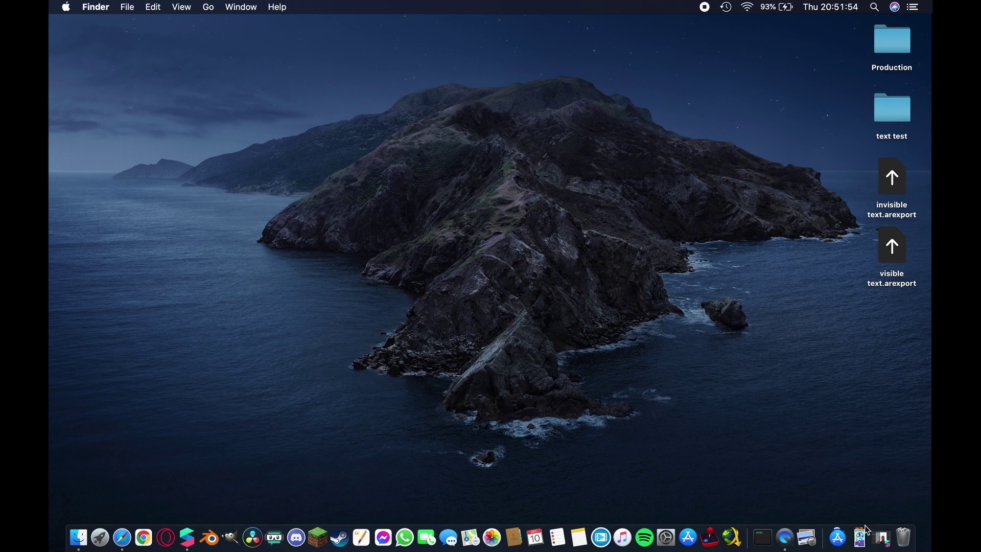
left_click(879, 533)
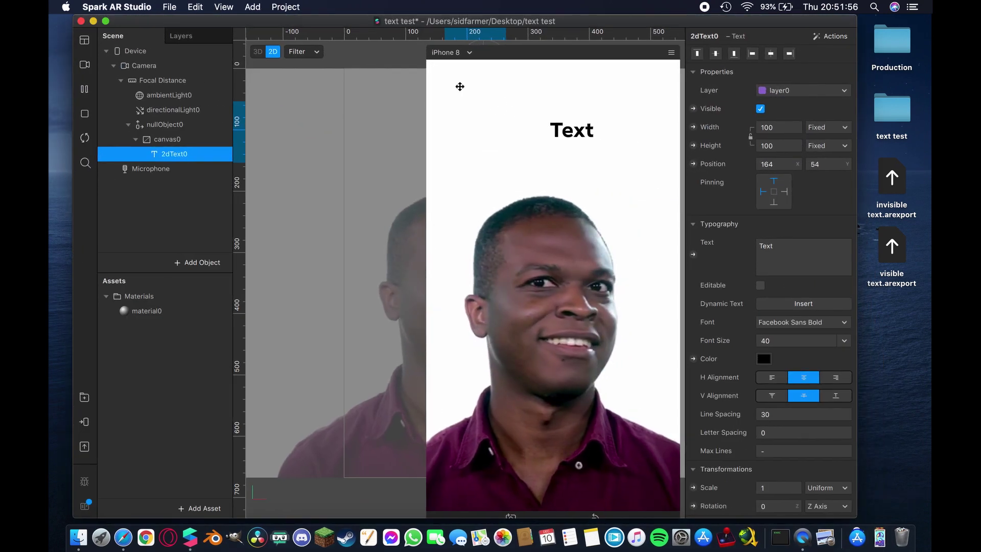